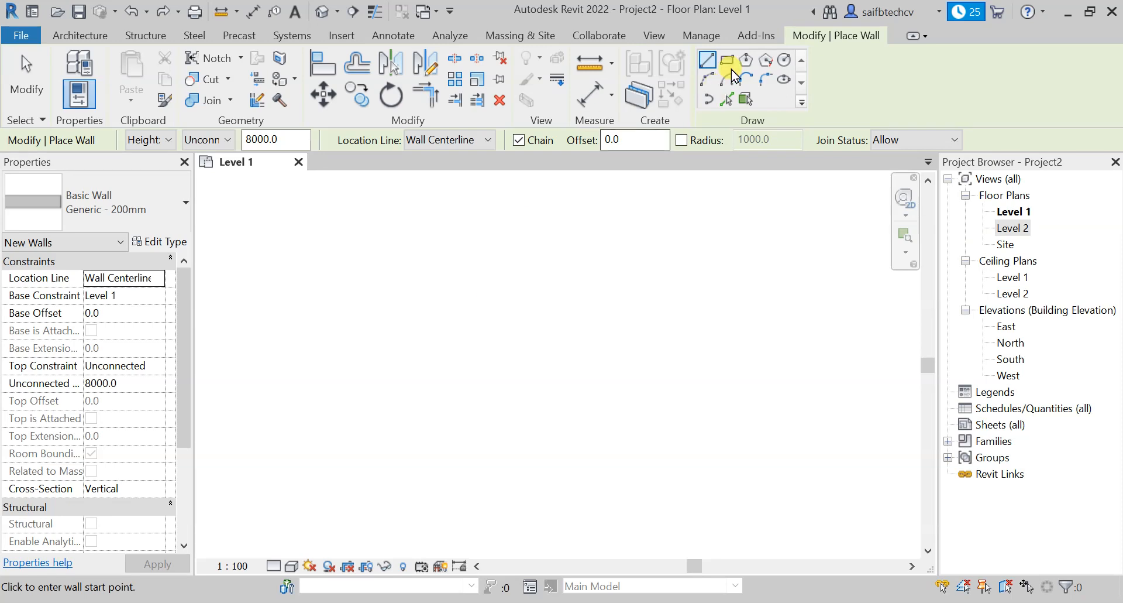
- Draw a rectangle of Generic - 200mm walls on Level 1 with an unconnected height of 8000
click(433, 286)
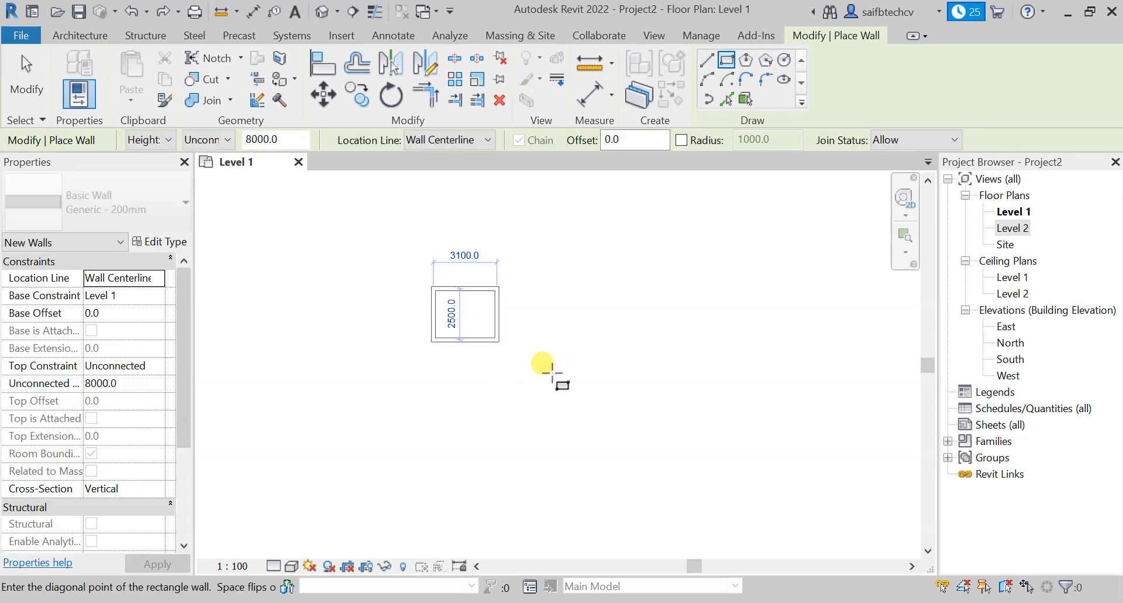
click(617, 392)
scroll(687, 420, down, 3)
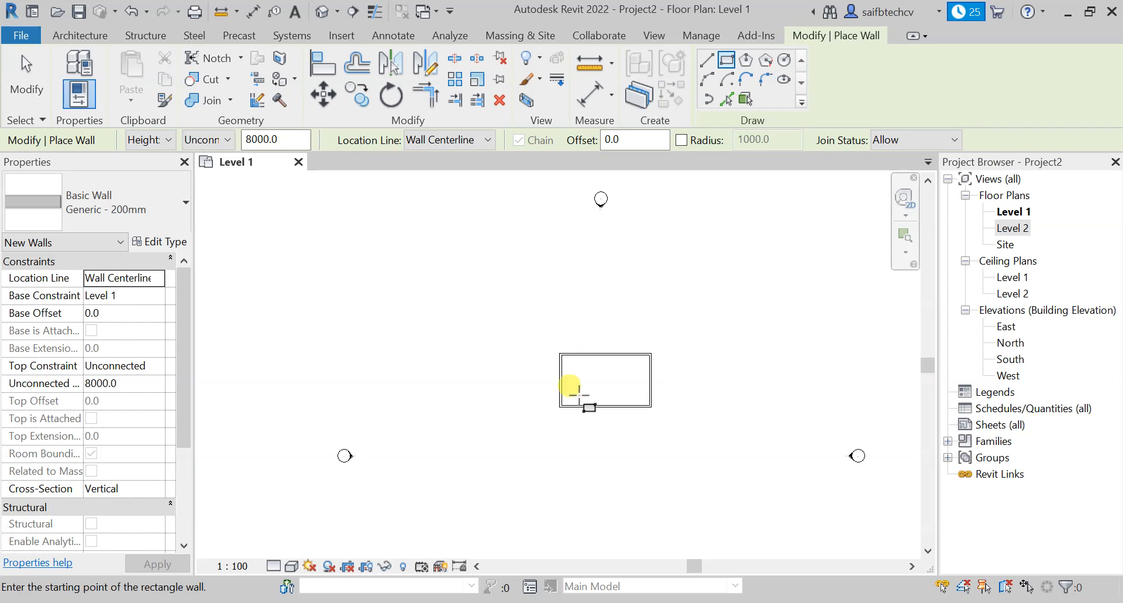
- Open the default 3D view of the walls and set its visual style to Realistic
click(322, 12)
middle_drag(591, 209, 510, 409)
middle_drag(422, 403, 443, 334)
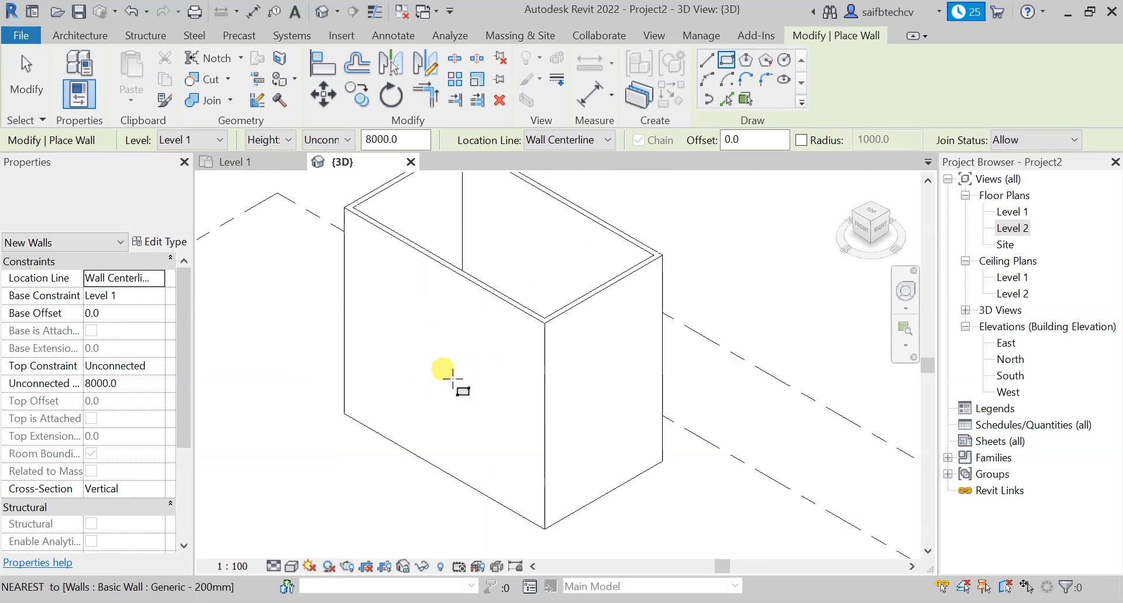
click(292, 566)
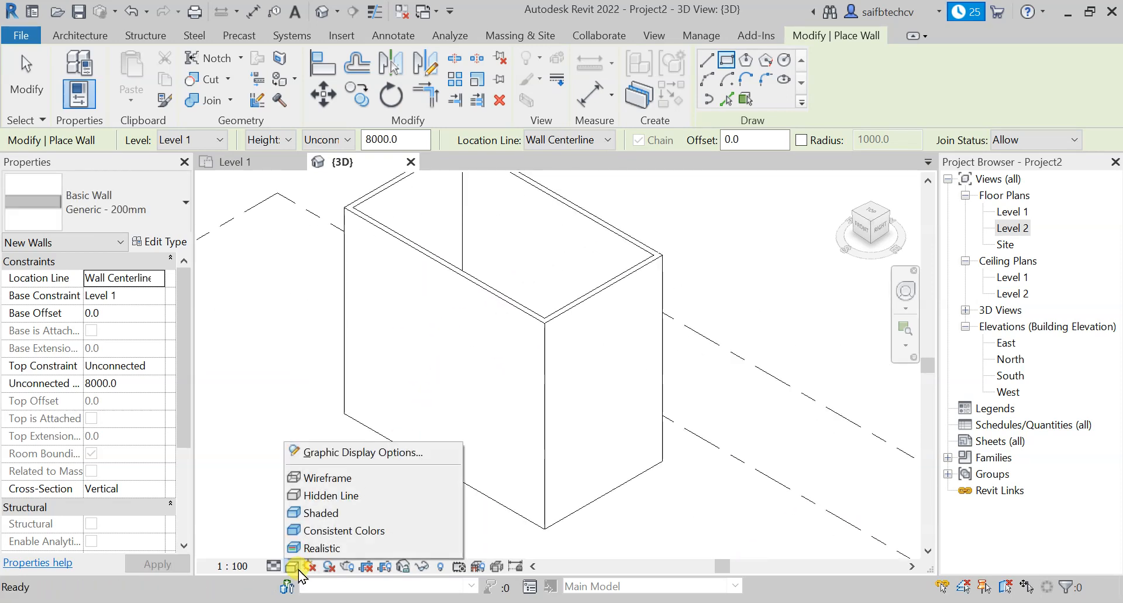
click(323, 550)
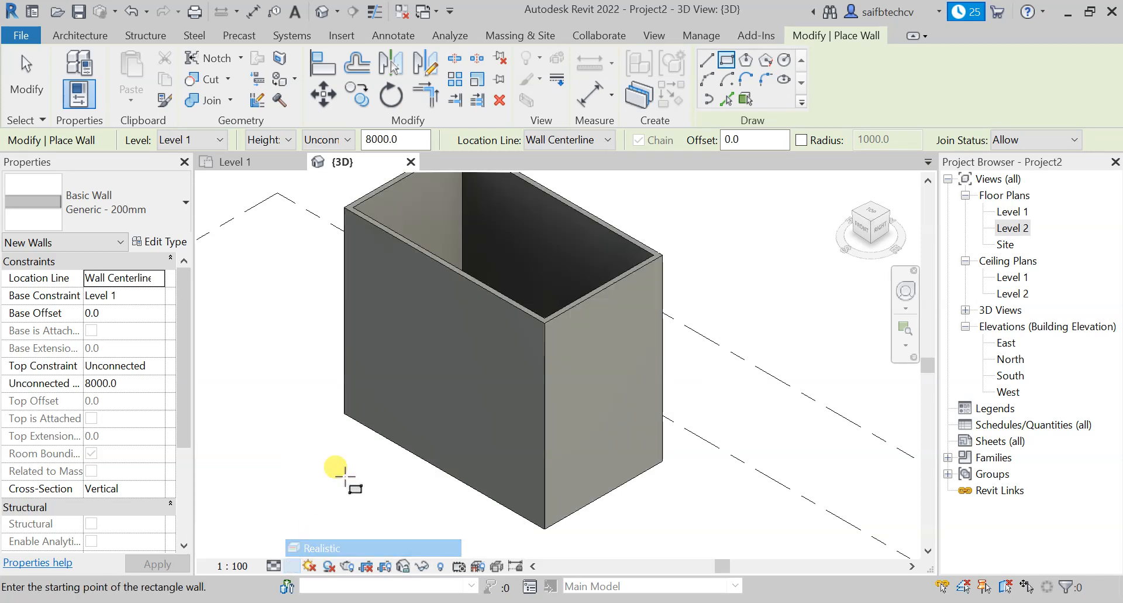
scroll(475, 358, up, 2)
scroll(533, 325, down, 2)
- Return to the Level 1 floor plan, frame the wall rectangle and end the wall placement
click(275, 164)
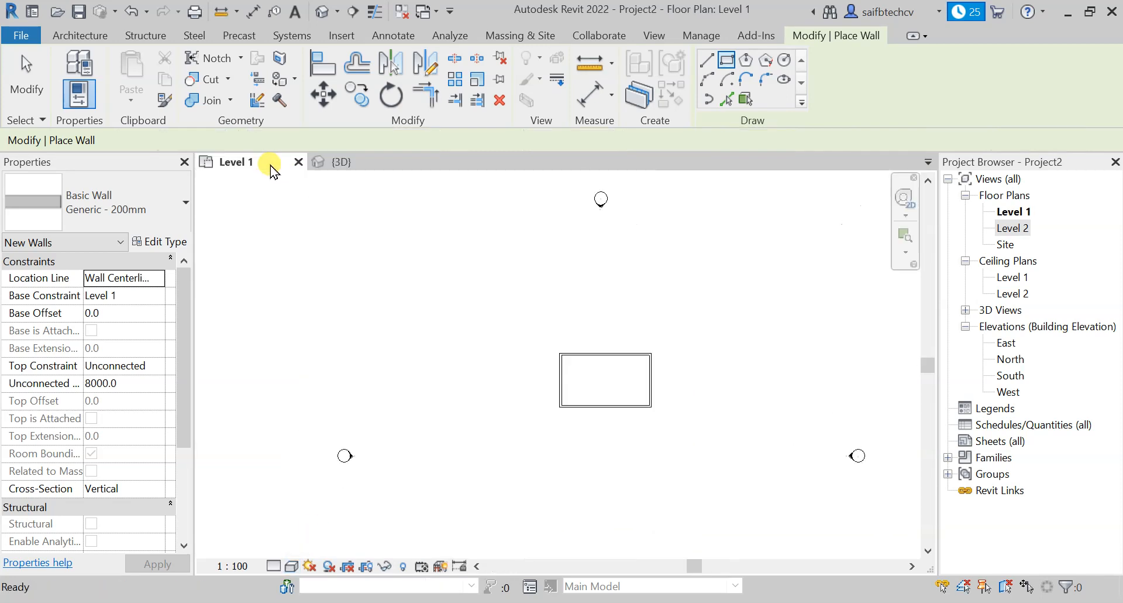
scroll(609, 344, up, 3)
middle_drag(595, 368, 565, 407)
scroll(462, 385, up, 1)
middle_drag(474, 396, 504, 376)
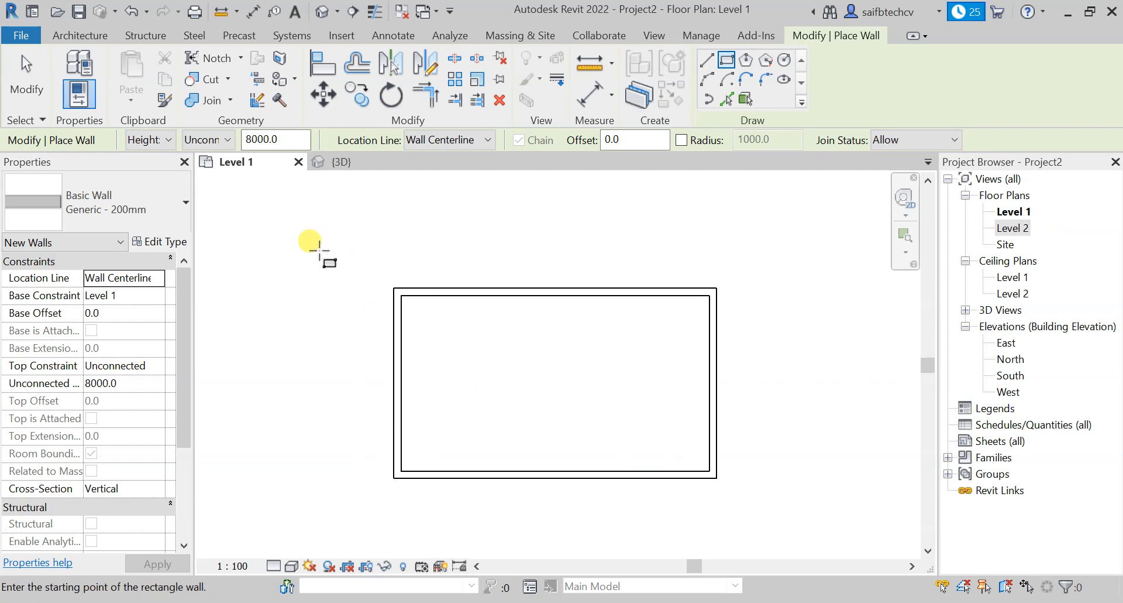
key(Escape)
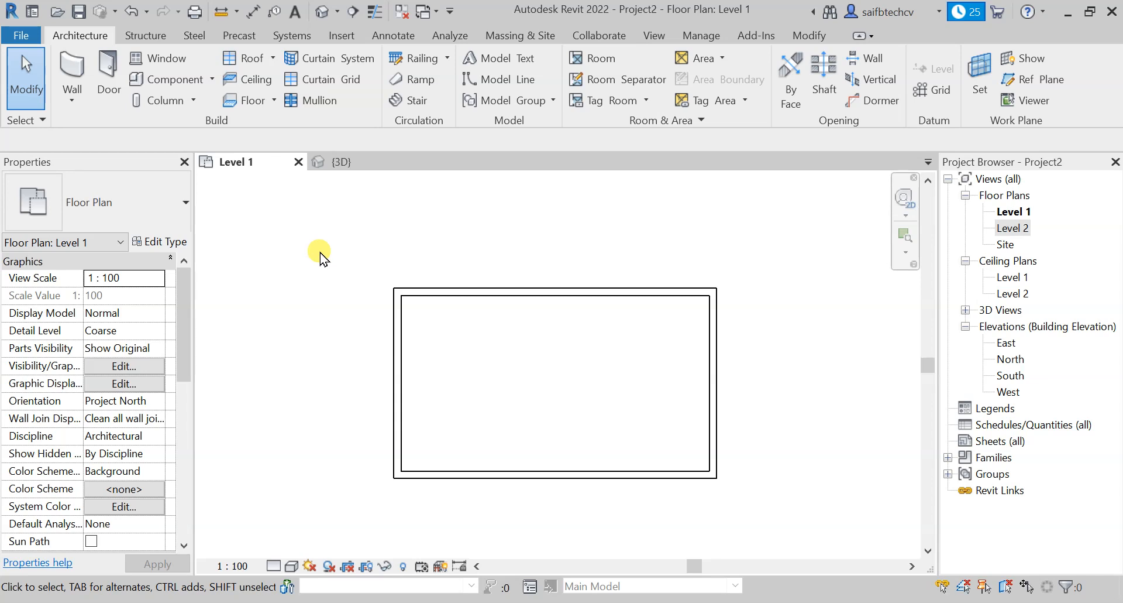
- Start a new wall and choose the Curtain Wall Storefront type
key(w)
key(a)
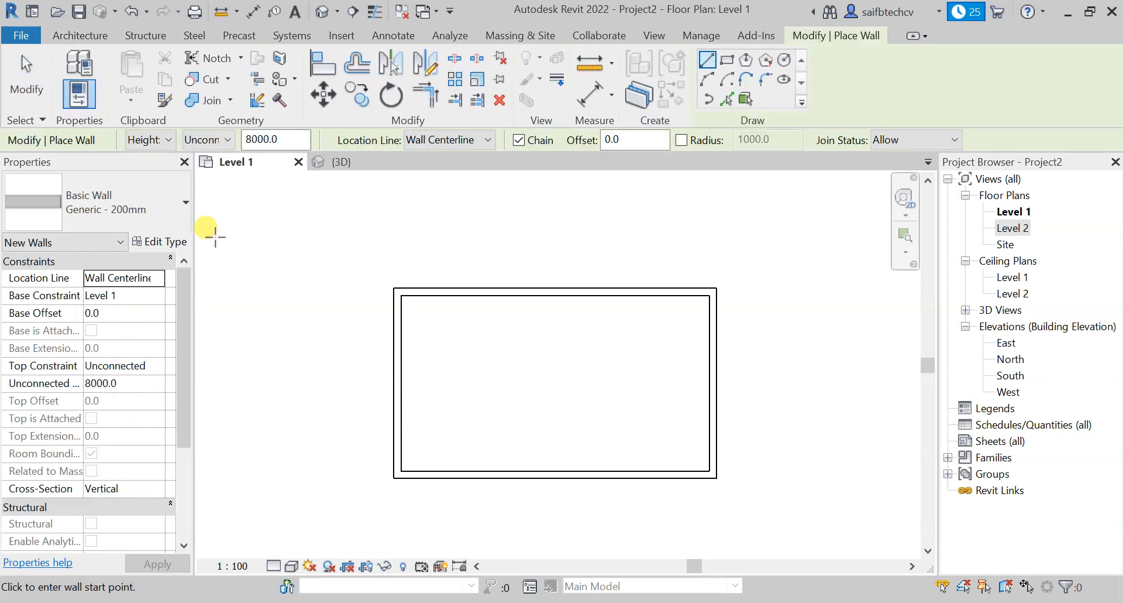
click(187, 216)
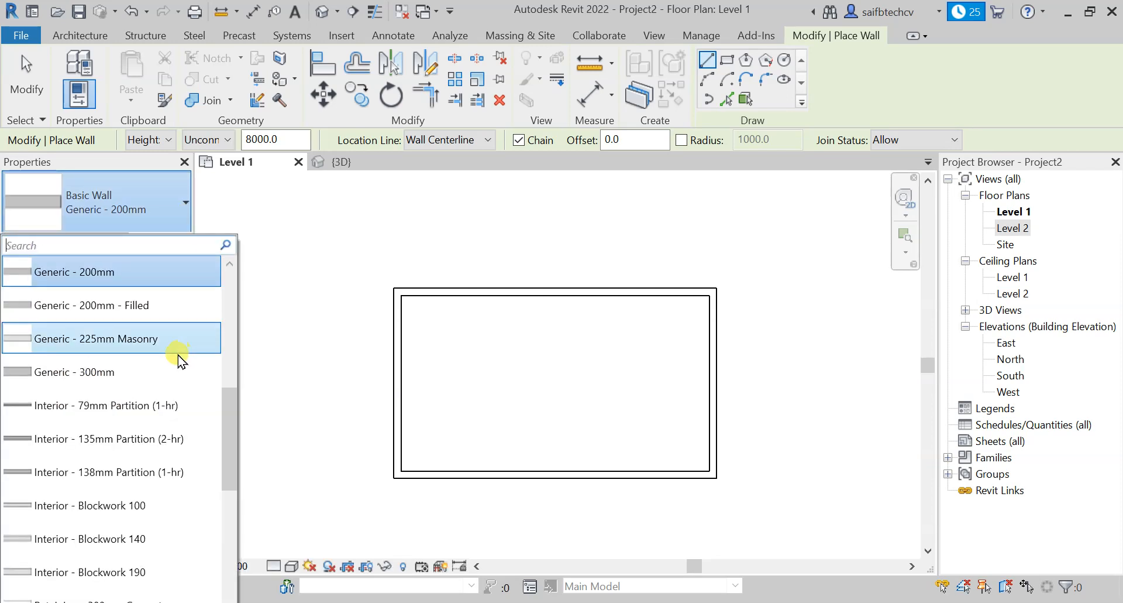
scroll(178, 355, down, 1)
scroll(174, 357, down, 4)
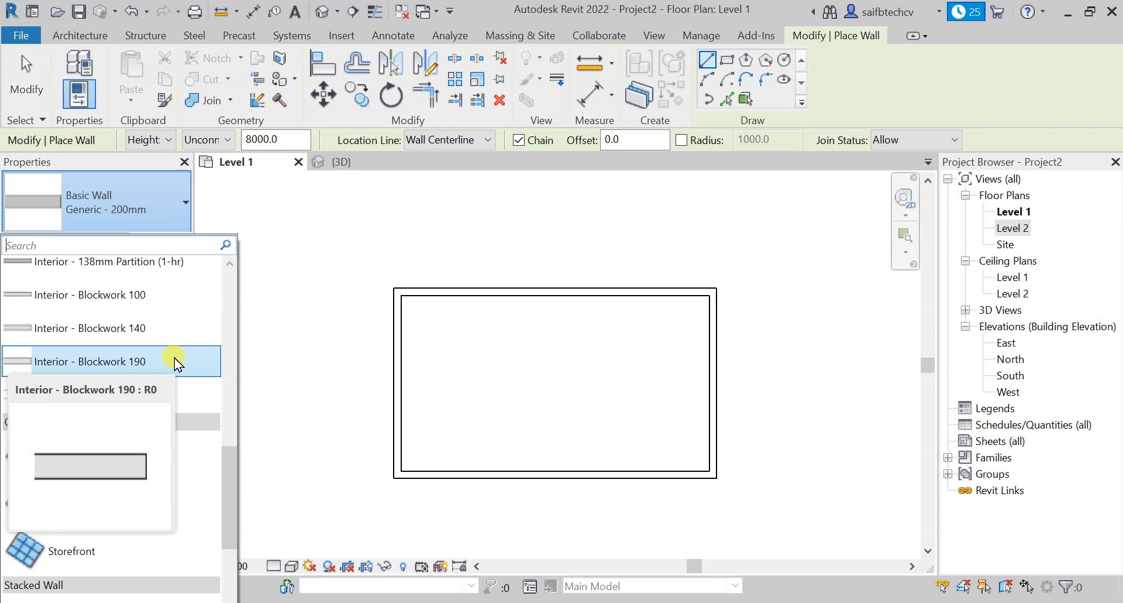
scroll(228, 469, down, 1)
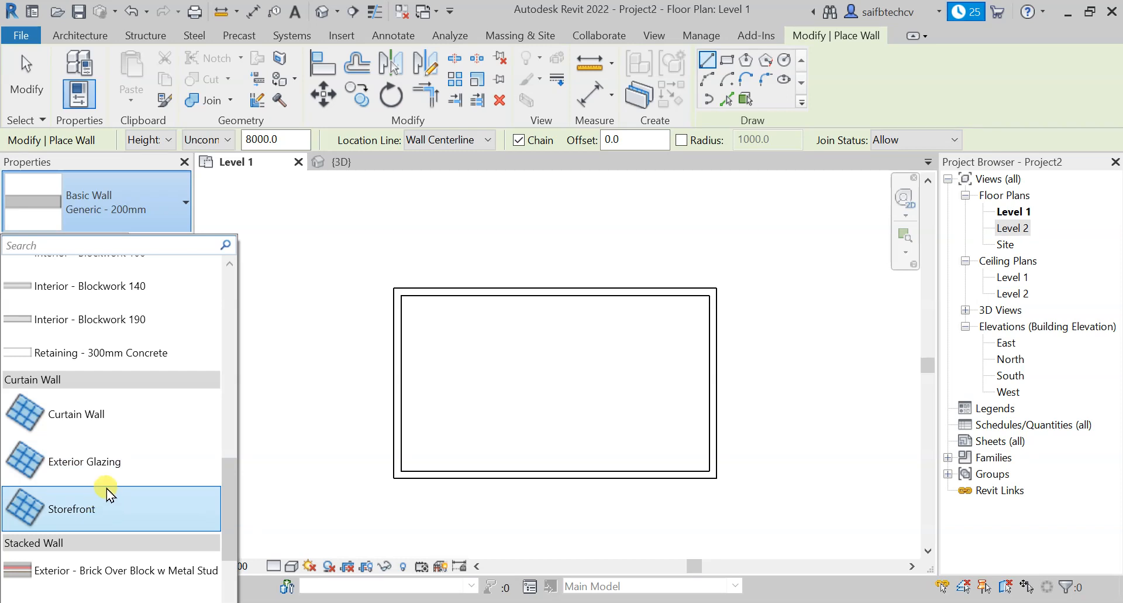
mouse_move(79, 514)
click(85, 518)
- Draw a Storefront wall about 4700 long inside the rectangle's left short wall, from its upper end toward its lower end
scroll(497, 456, up, 2)
scroll(439, 311, up, 1)
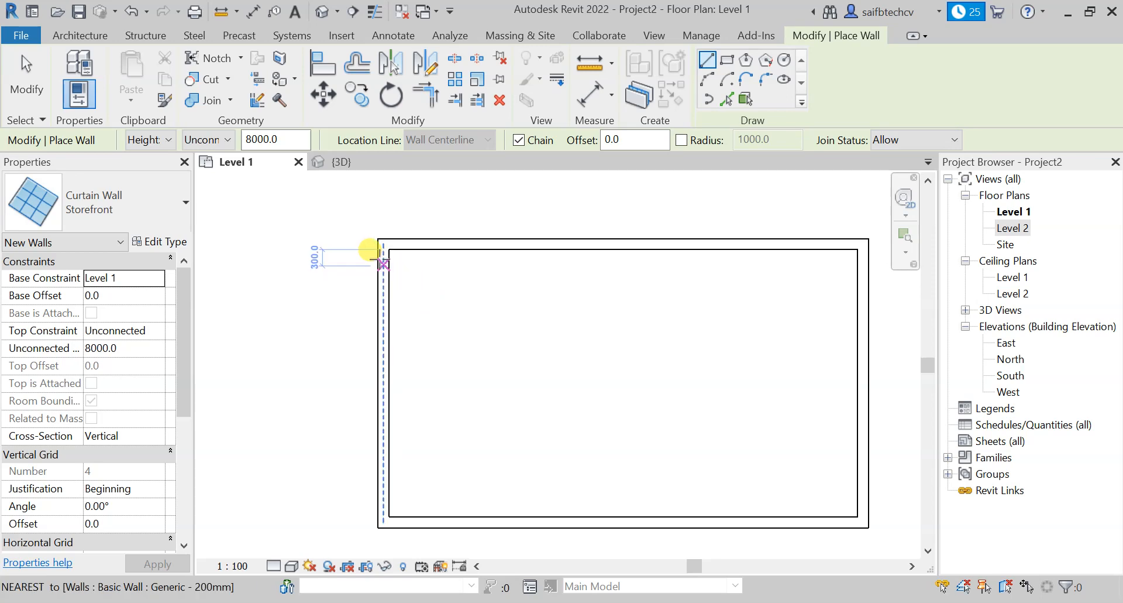
click(384, 256)
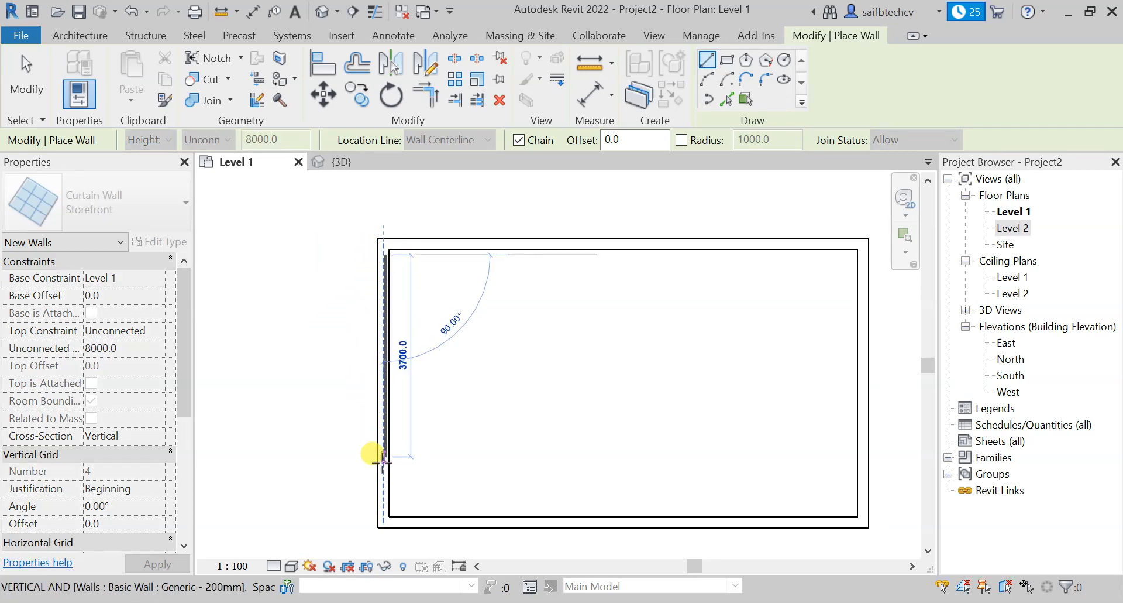
click(383, 507)
key(Escape)
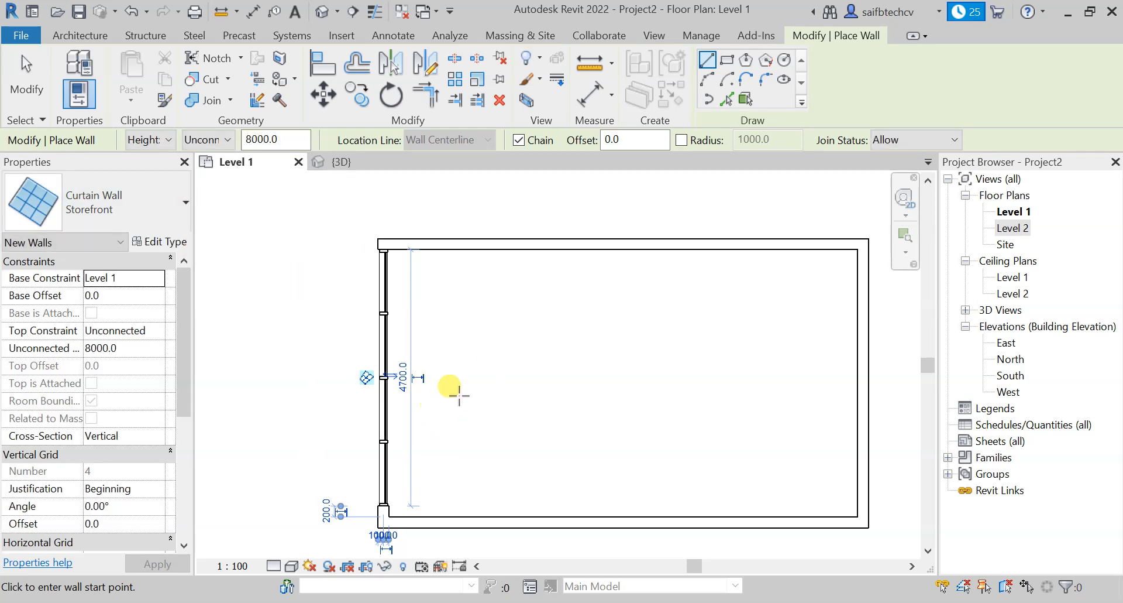
- Show the storefront side of the building in the 3D view and end the wall placement
click(345, 162)
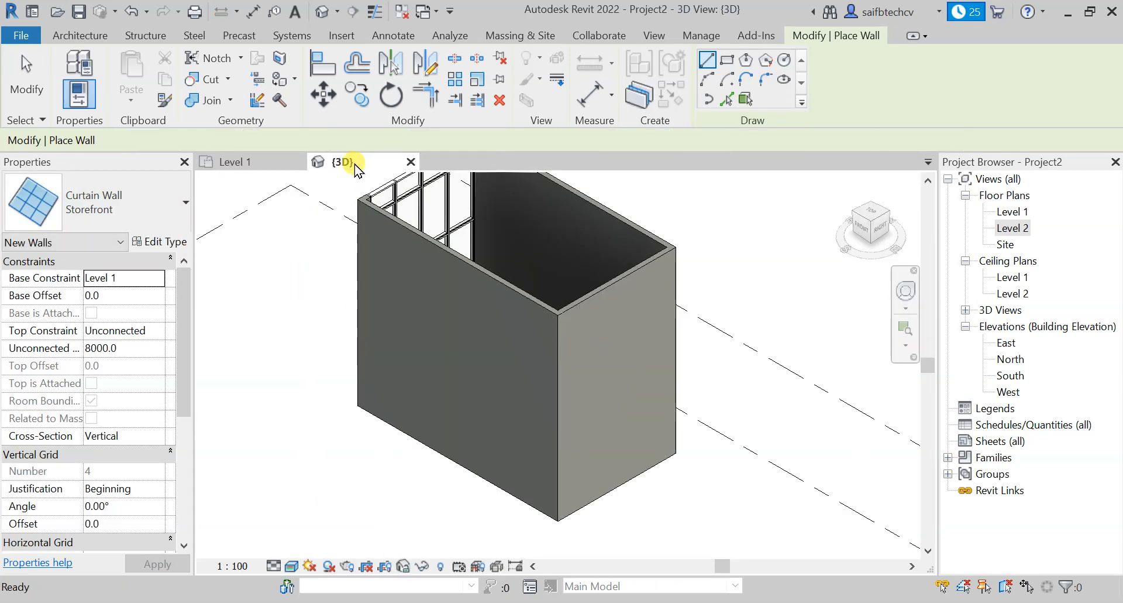
scroll(333, 319, up, 5)
shift+middle_drag(519, 398, 607, 322)
shift+middle_drag(691, 417, 626, 413)
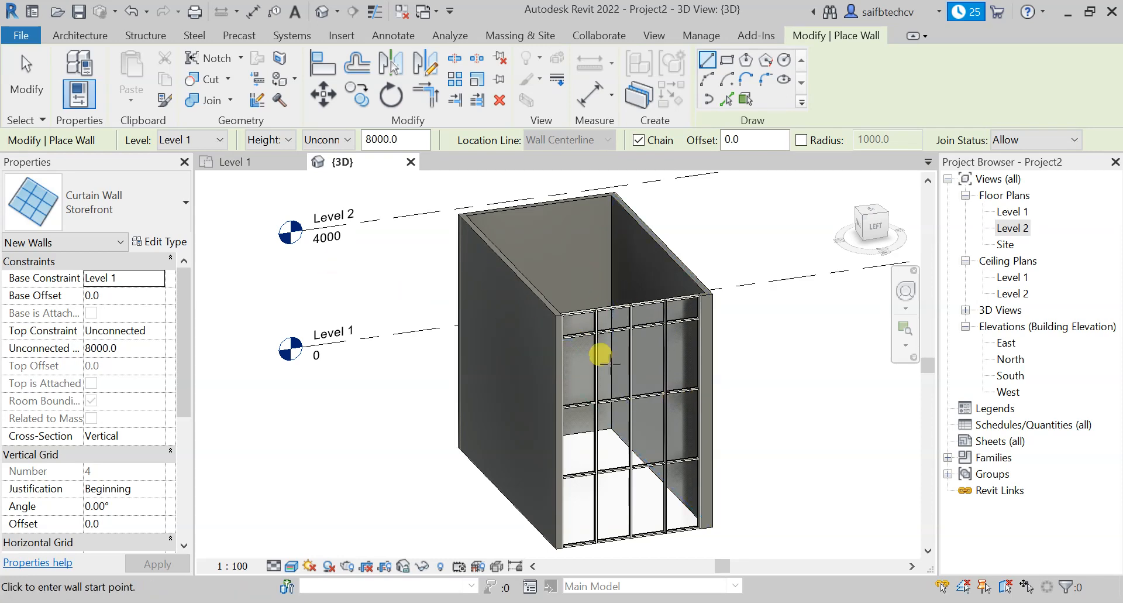
key(Escape)
key(Escape)
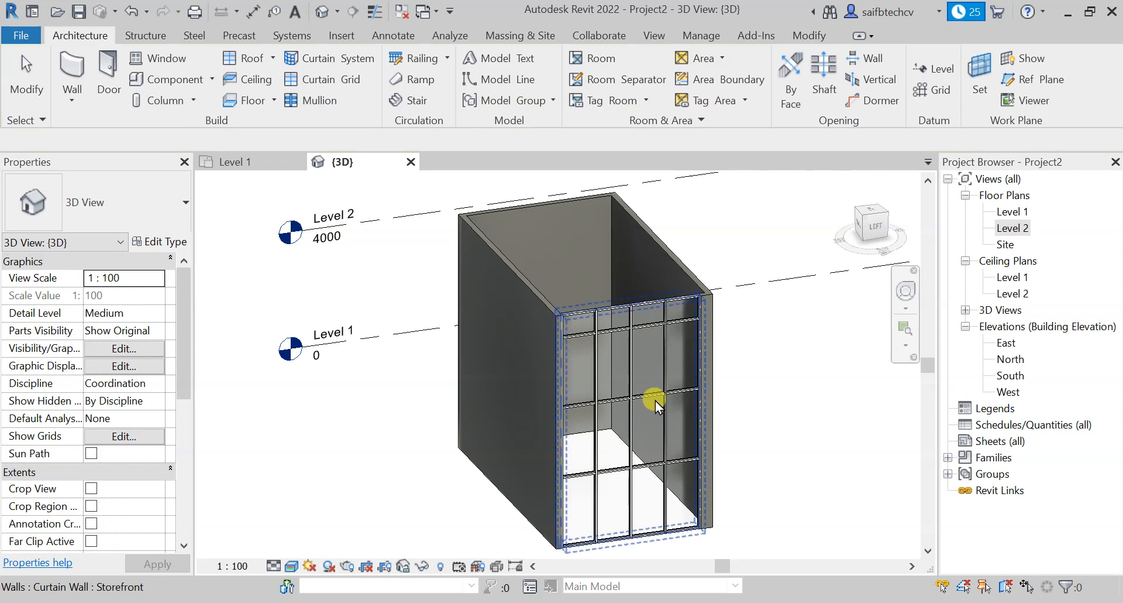
- Stretch the Storefront wall's base and top edges inward to a base offset of about 1289 and a height of about 4380
click(633, 311)
key(Escape)
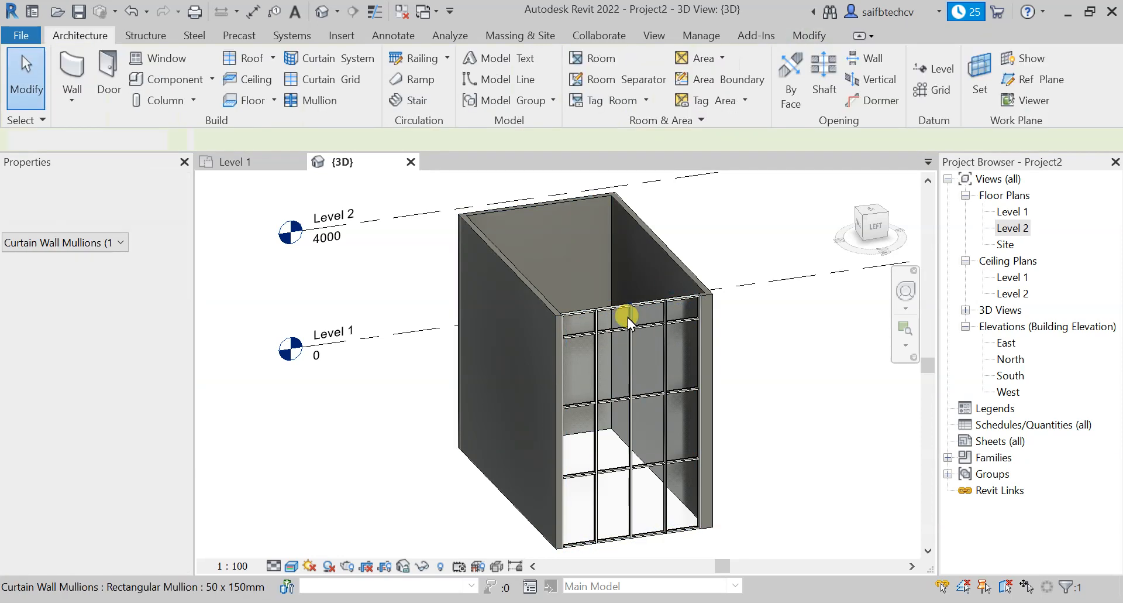
click(702, 349)
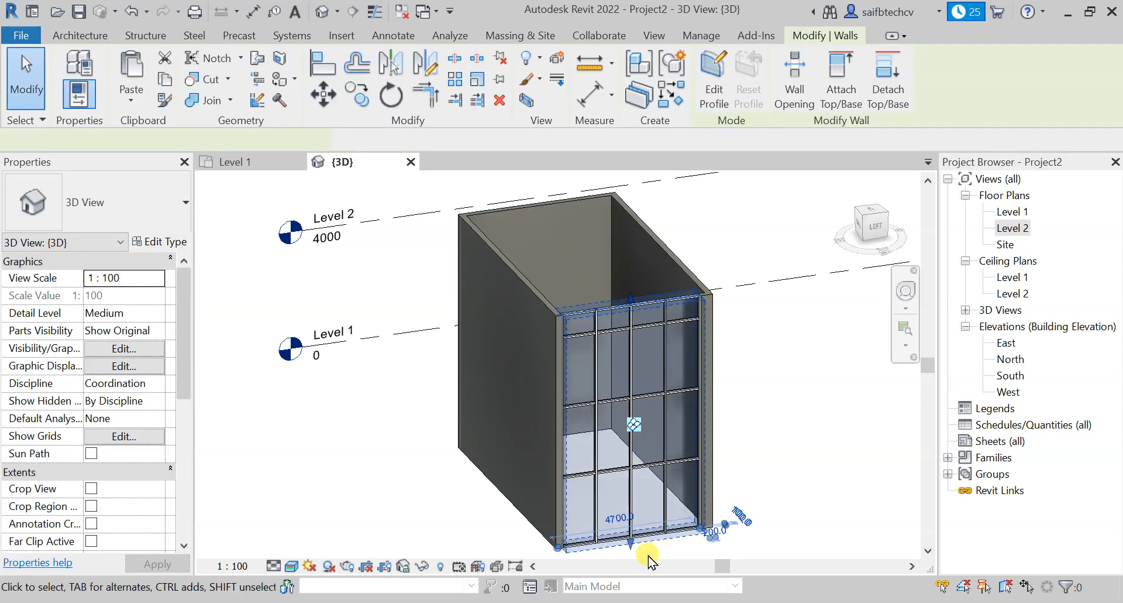
mouse_move(631, 543)
mouse_down()
mouse_move(633, 502)
mouse_move(619, 529)
mouse_up()
drag(631, 302, 630, 367)
scroll(712, 467, up, 2)
click(729, 467)
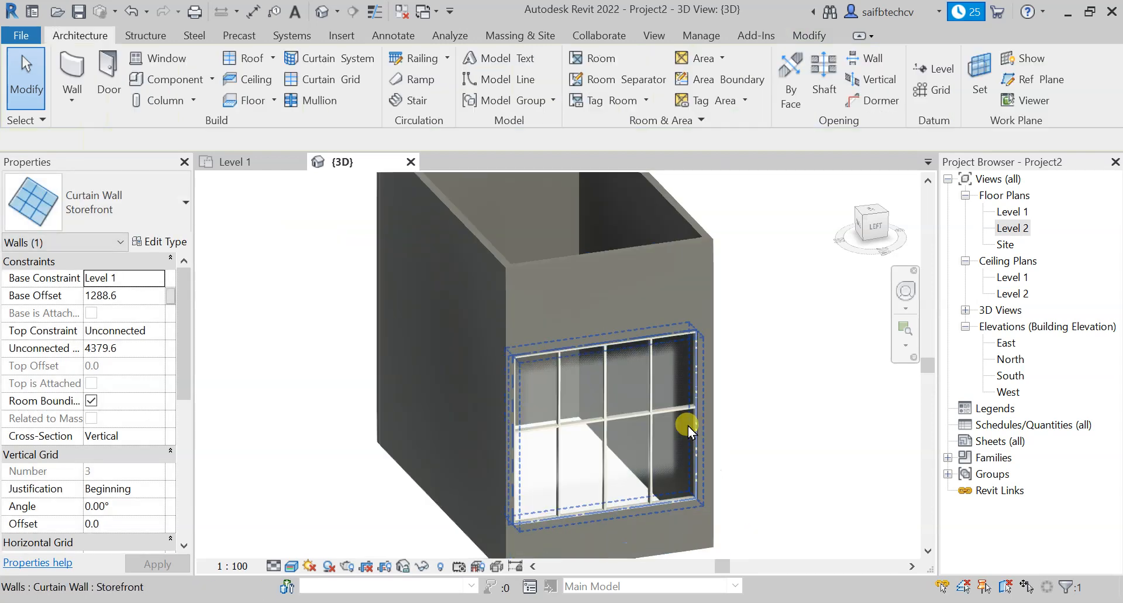
- Set the Storefront wall's base offset to 1400
scroll(631, 425, up, 4)
scroll(626, 410, down, 3)
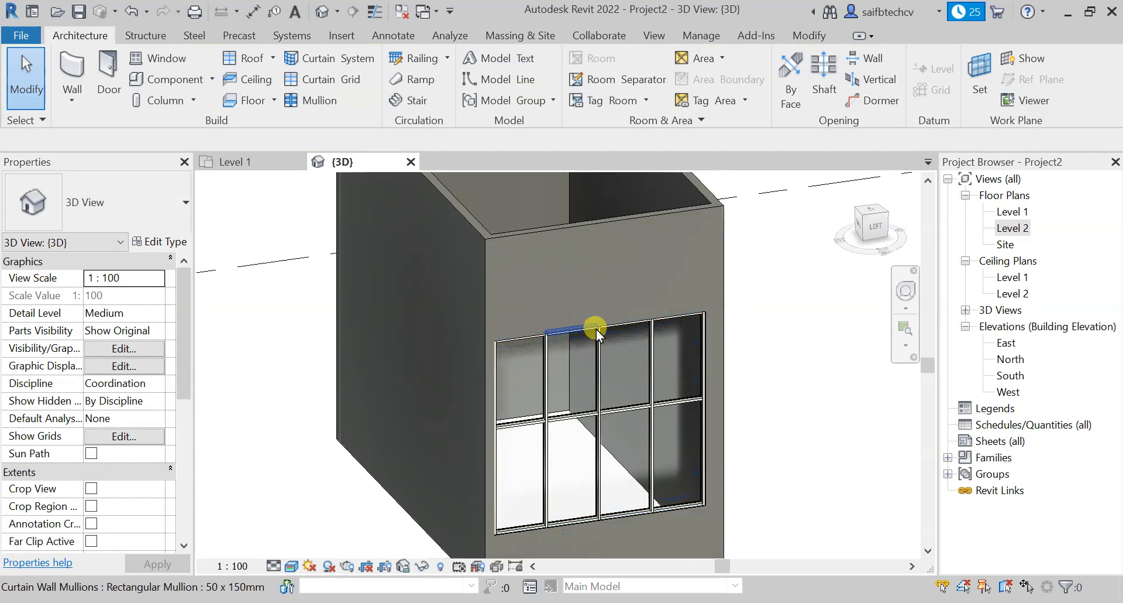
click(585, 335)
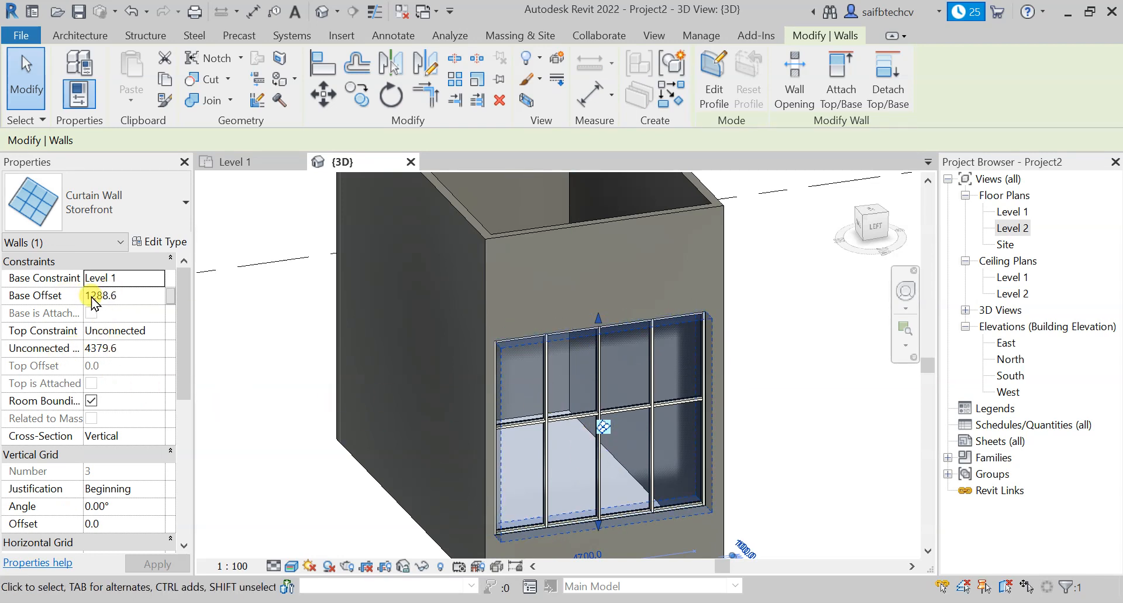
click(141, 298)
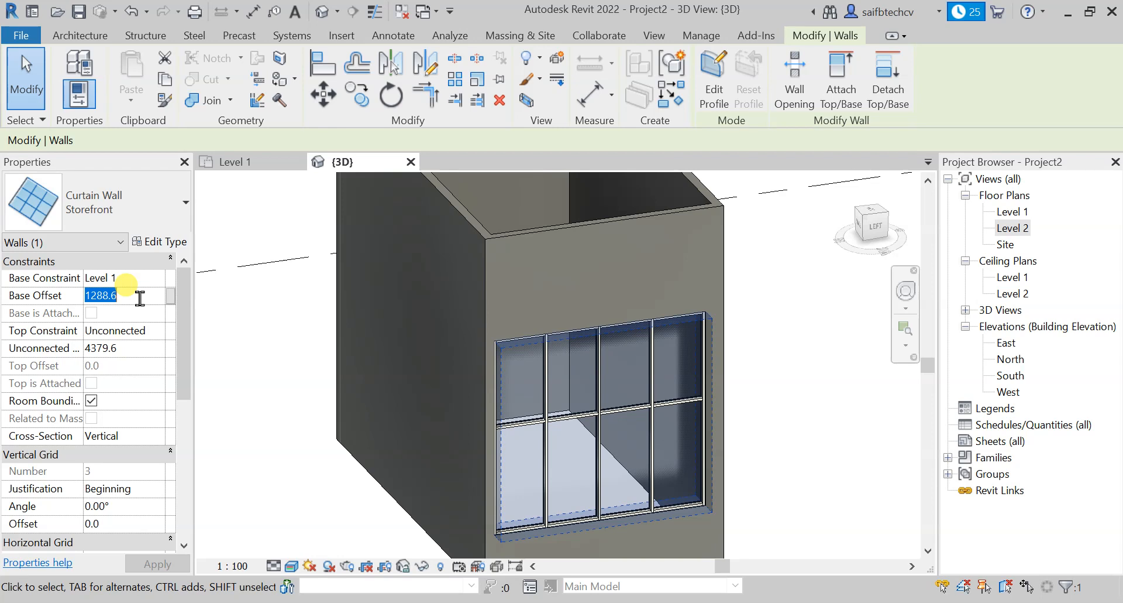
text(1400)
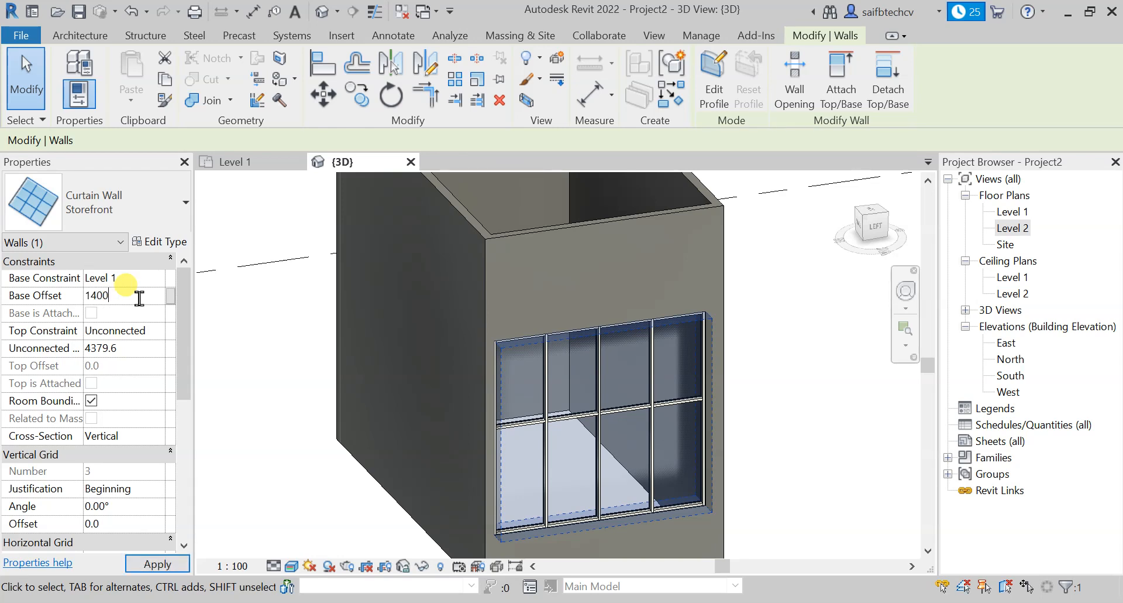
click(257, 340)
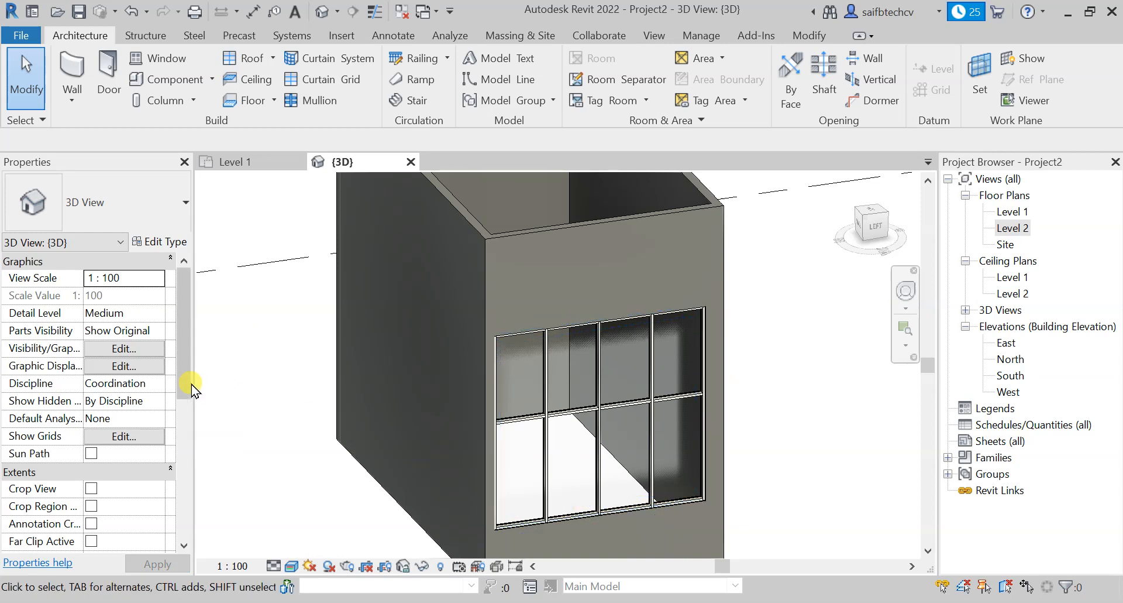
- Select the Storefront wall and examine how it sits in its host wall in 3D
click(554, 329)
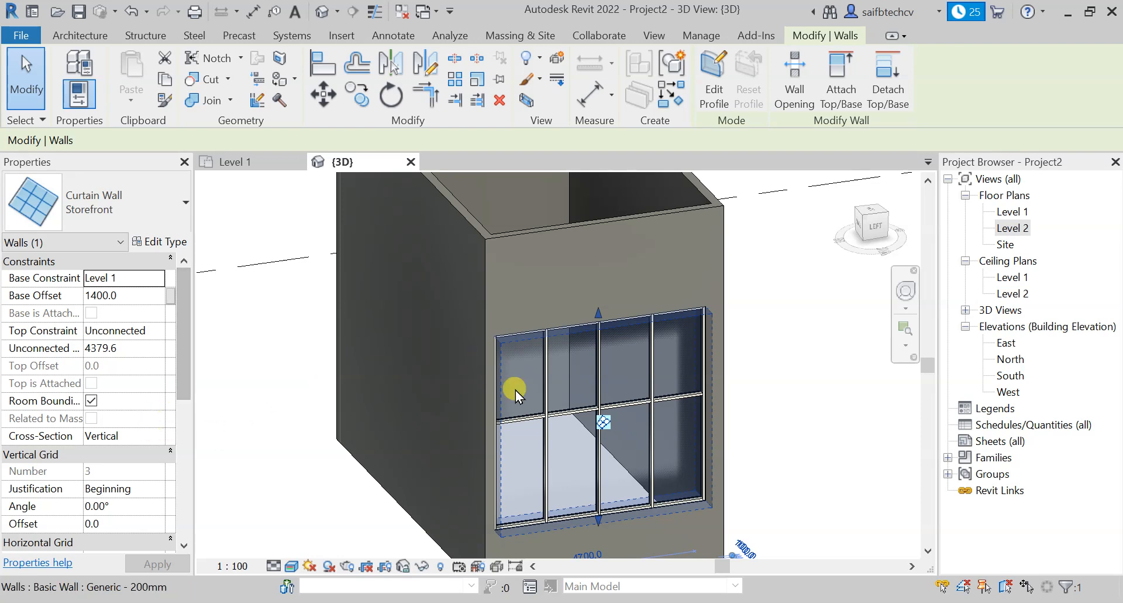
scroll(617, 436, up, 2)
scroll(613, 415, down, 3)
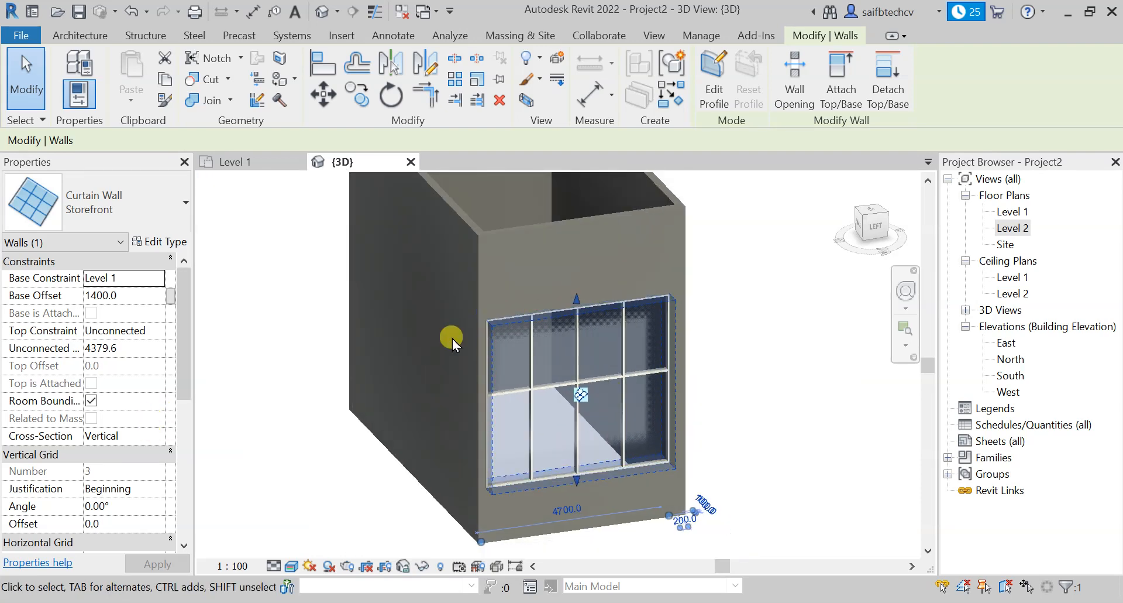
shift+middle_drag(597, 369, 426, 261)
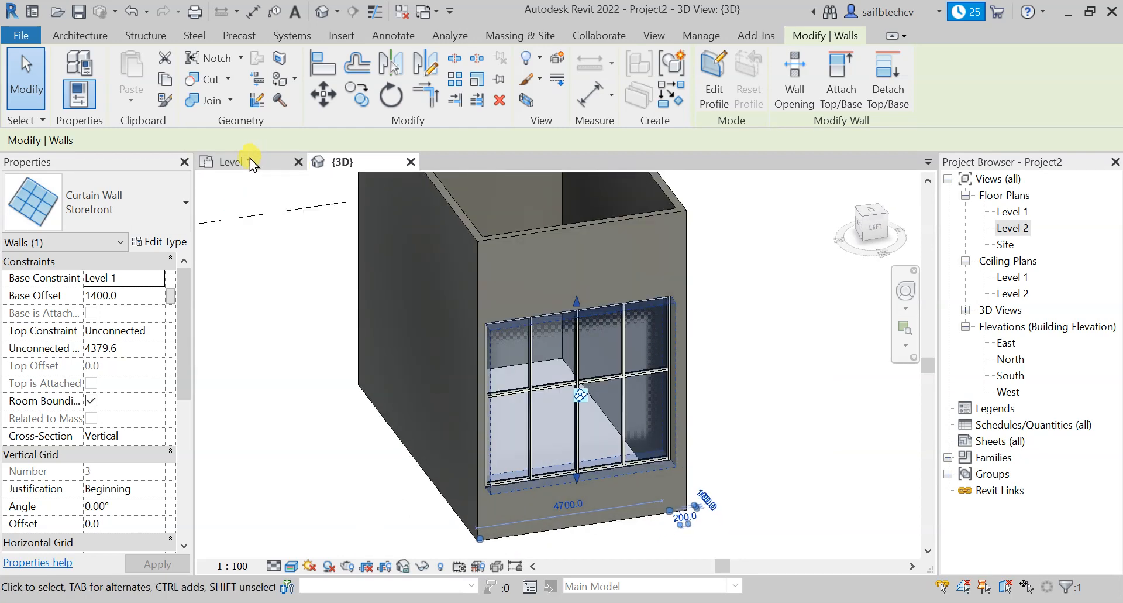
- Check the Storefront wall in the Level 1 plan, open the Level 2 floor plan and clear the selection
click(251, 158)
middle_drag(541, 355, 395, 350)
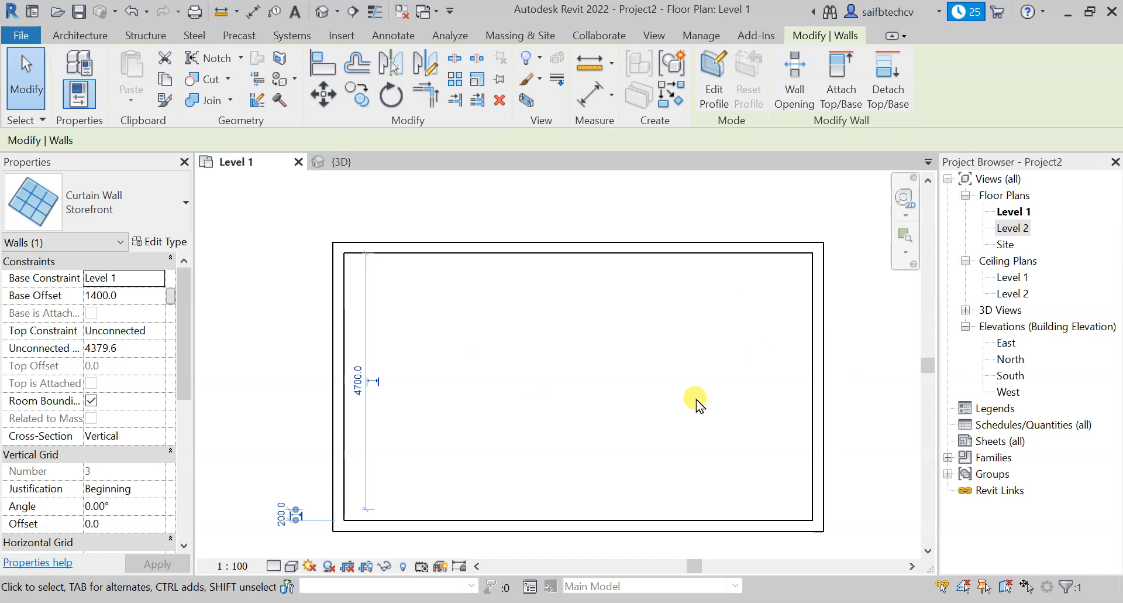
middle_drag(590, 370, 528, 342)
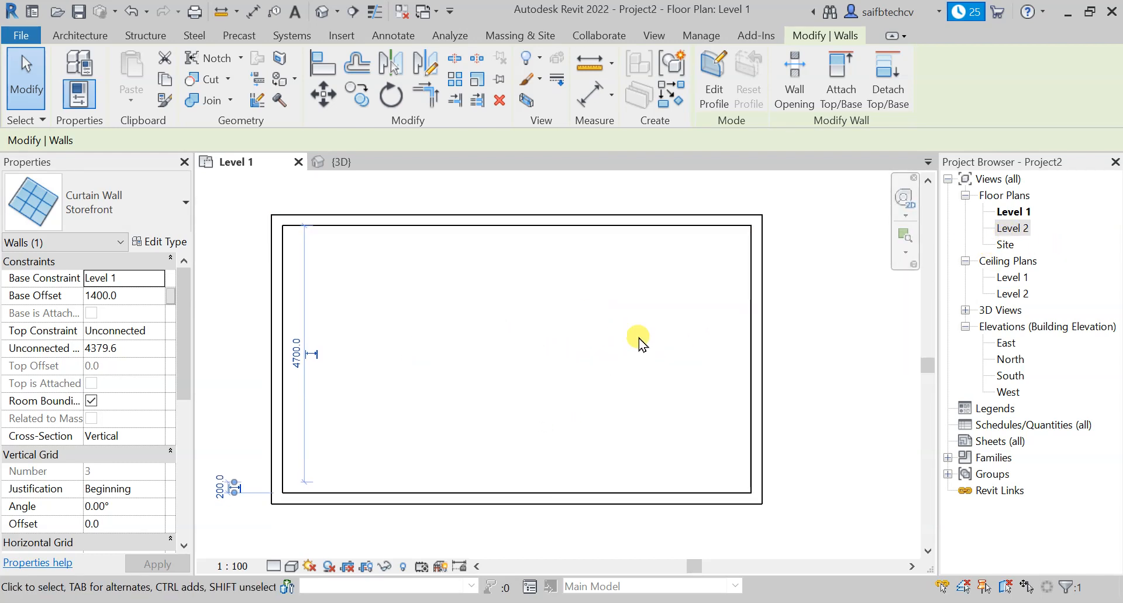
double_click(1017, 227)
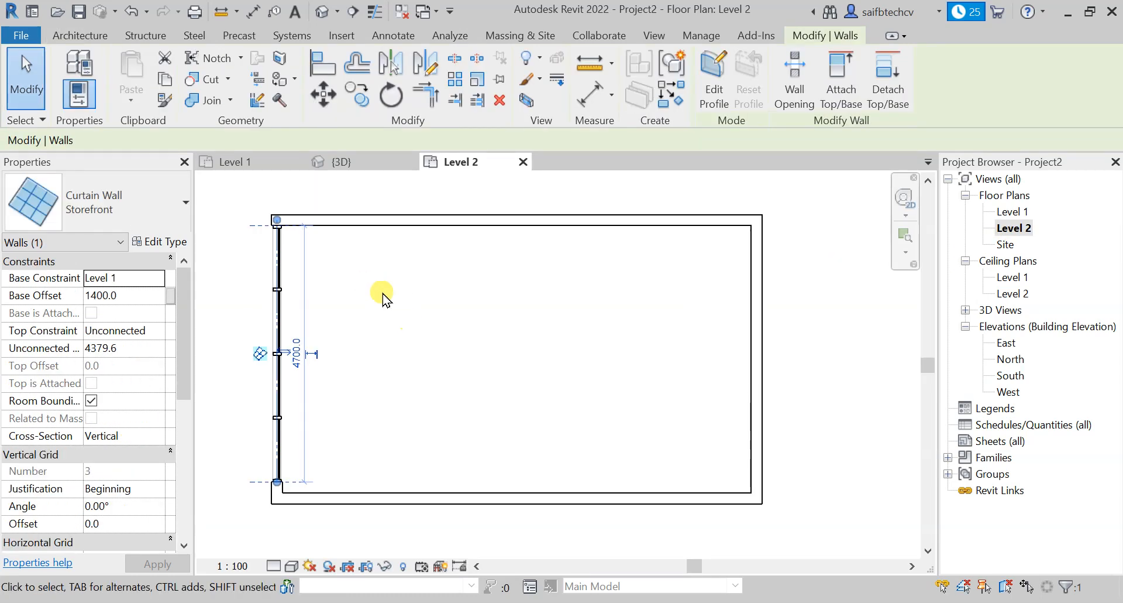
click(468, 368)
middle_drag(356, 312, 401, 323)
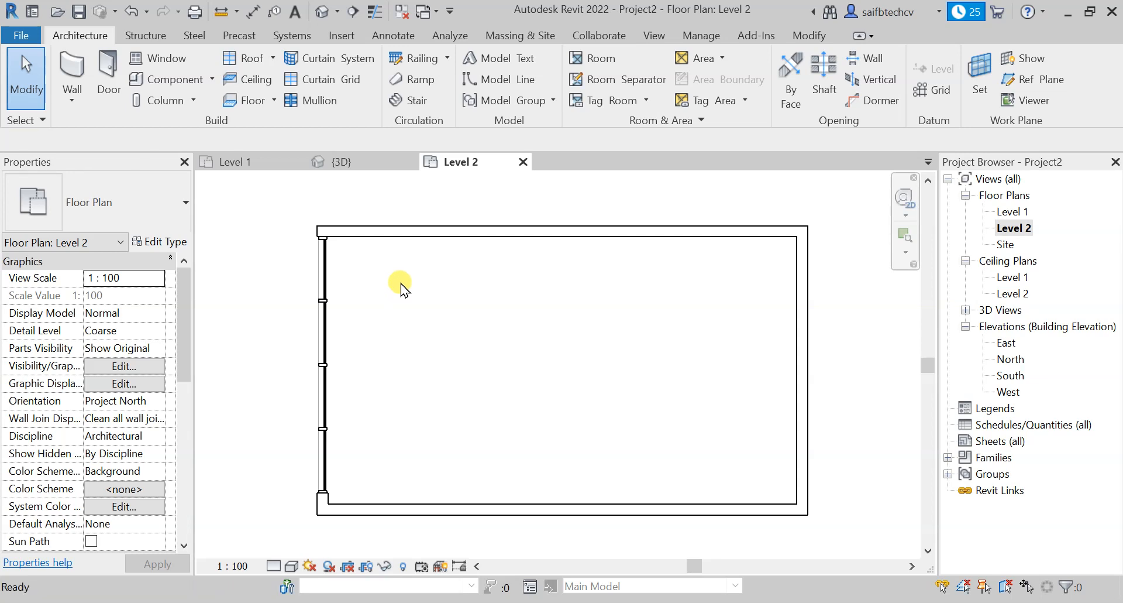
- Draw a Curtain Wall type wall about 3700 mm long along the building's east wall, starting about 400 mm from the north wall
key(w)
key(a)
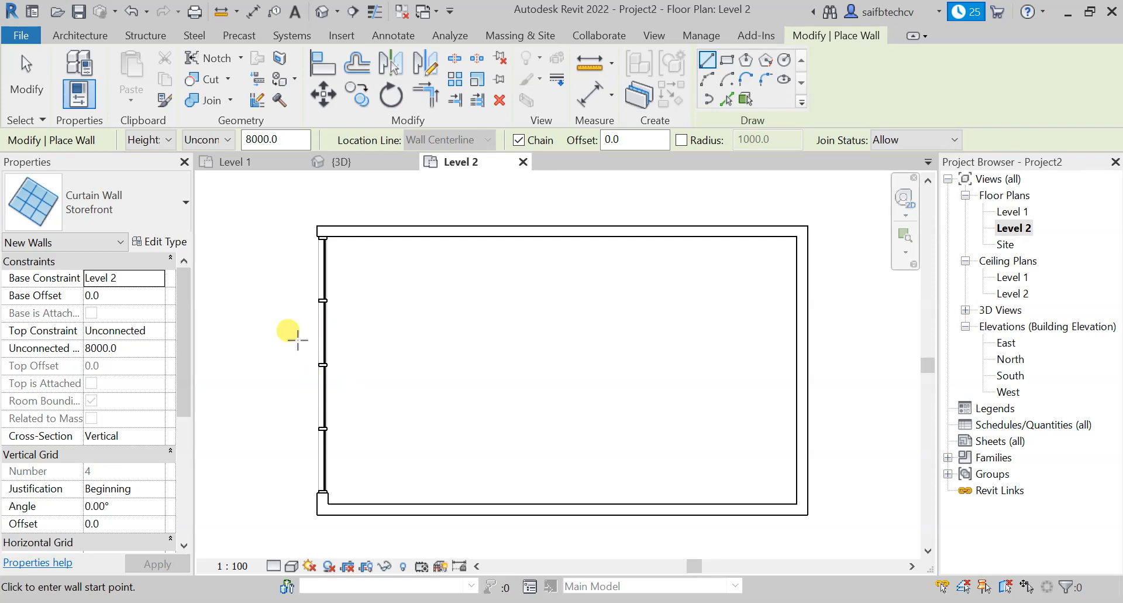
click(182, 212)
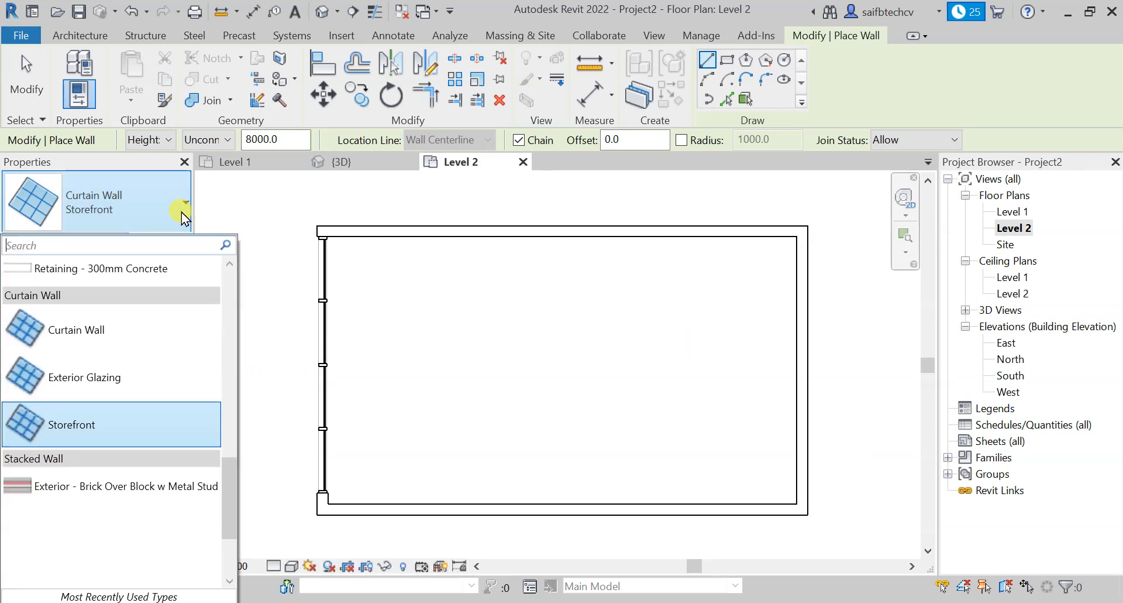
click(106, 332)
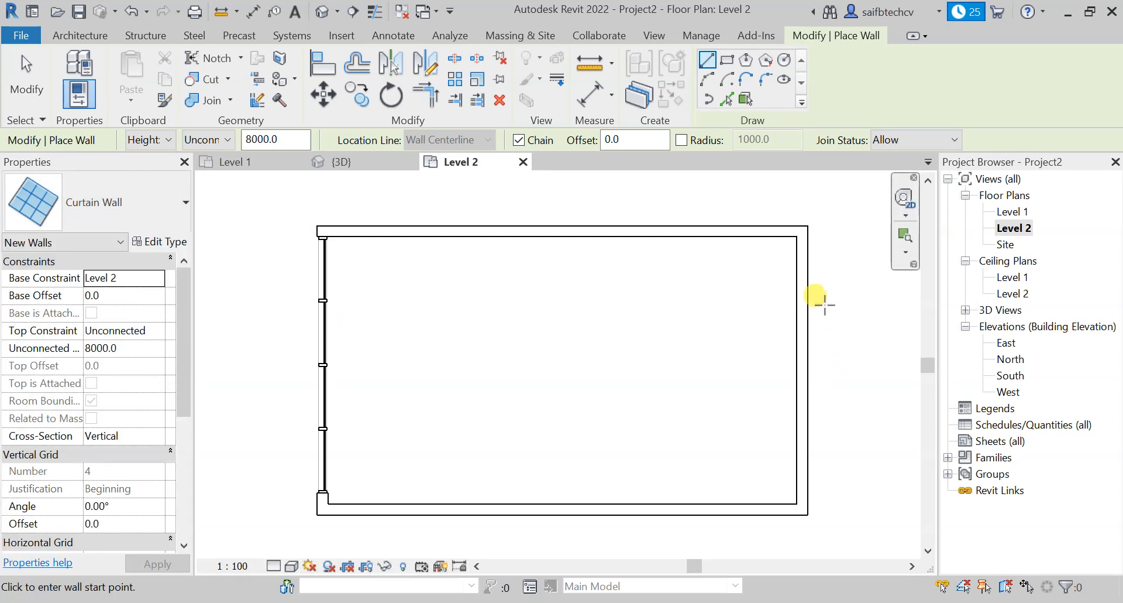
click(802, 258)
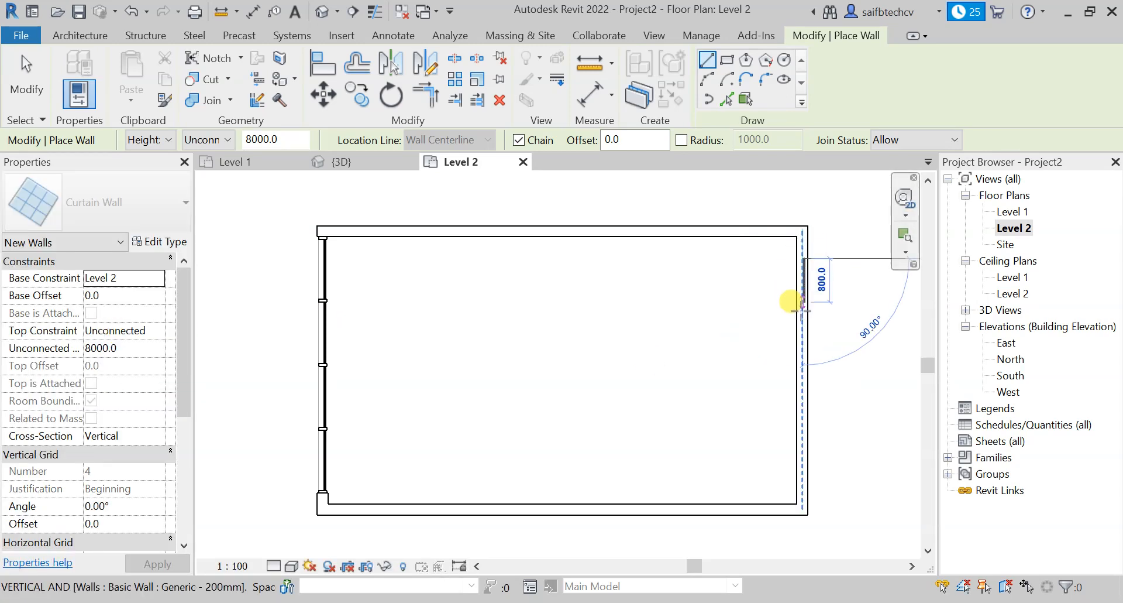
click(801, 459)
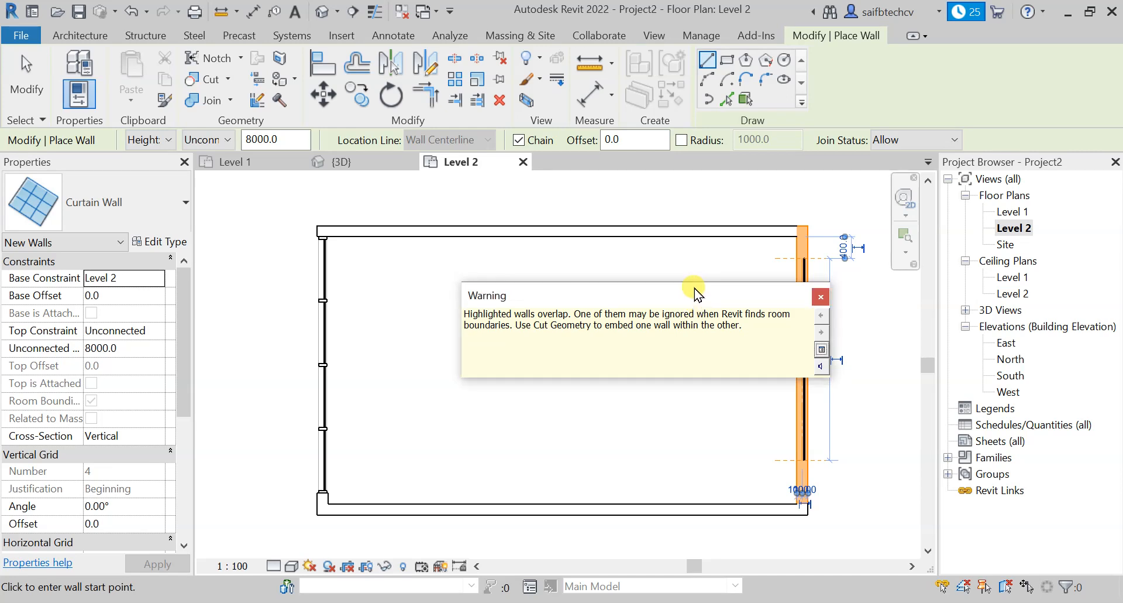
drag(695, 290, 687, 276)
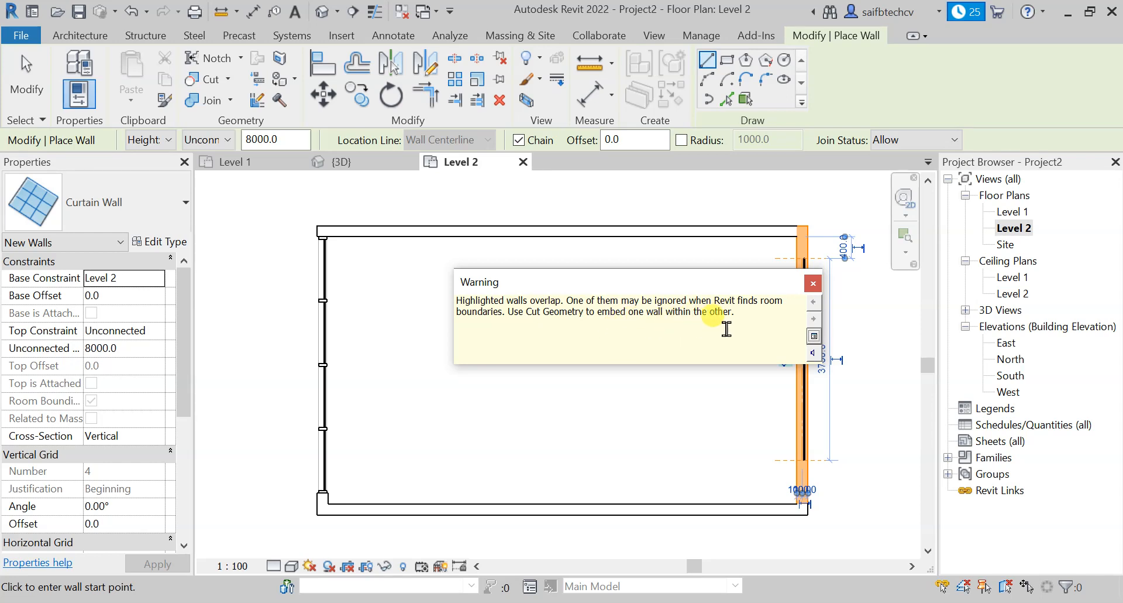
click(811, 284)
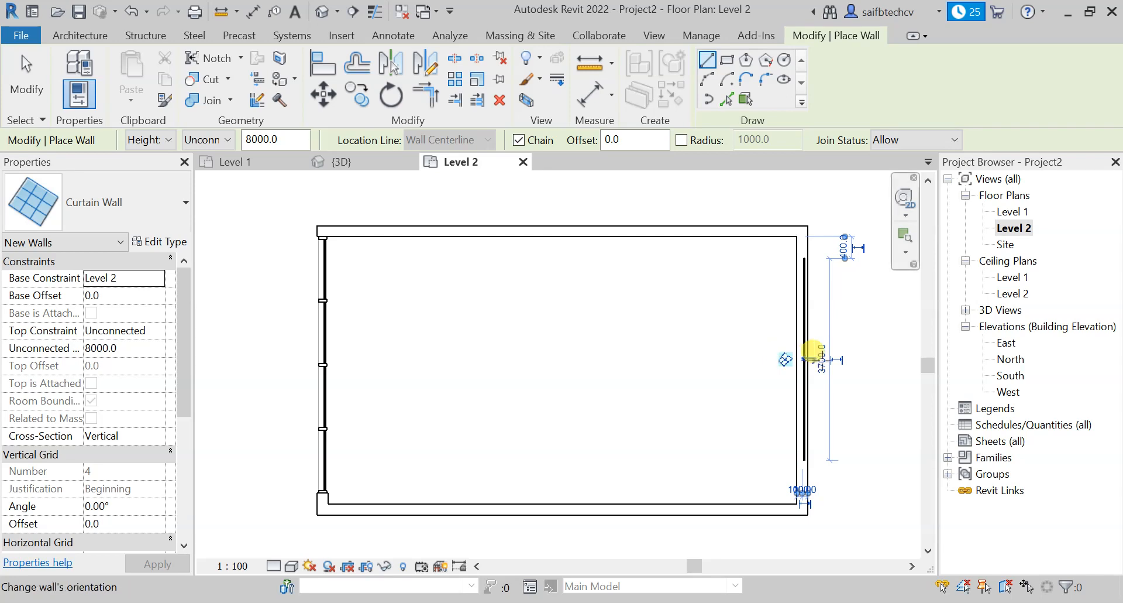
- Examine how the new curtain wall overlaps its host wall in the 3D view and the floor plans
middle_drag(829, 326, 748, 350)
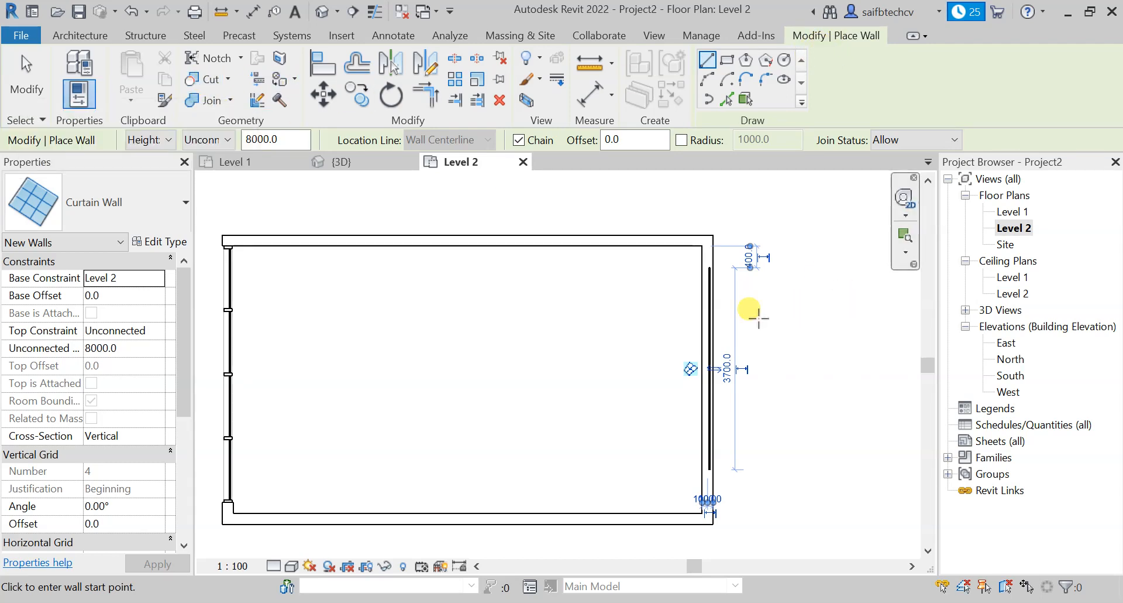
scroll(758, 318, up, 2)
click(374, 169)
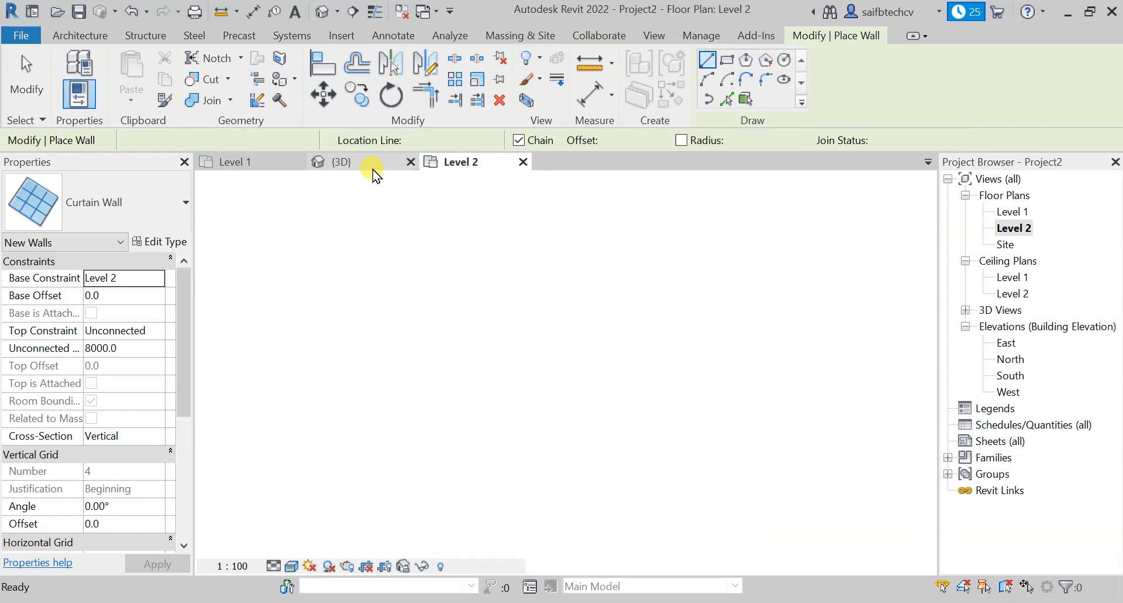
shift+middle_drag(401, 338, 444, 428)
scroll(412, 345, up, 5)
middle_drag(477, 461, 604, 297)
shift+middle_drag(537, 342, 499, 268)
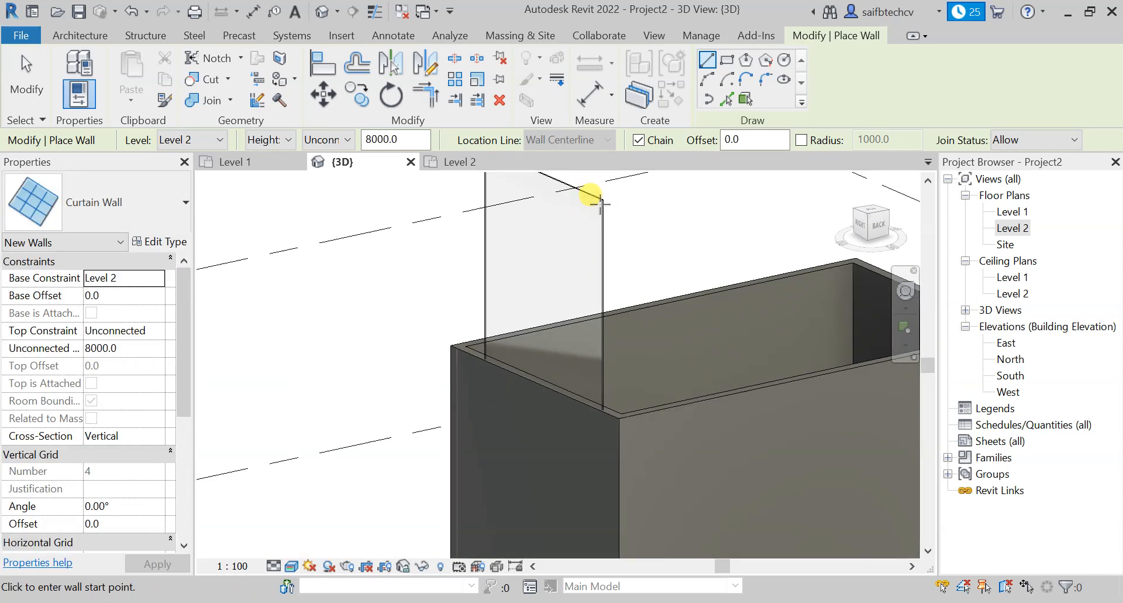
shift+middle_drag(632, 230, 509, 489)
scroll(518, 431, up, 2)
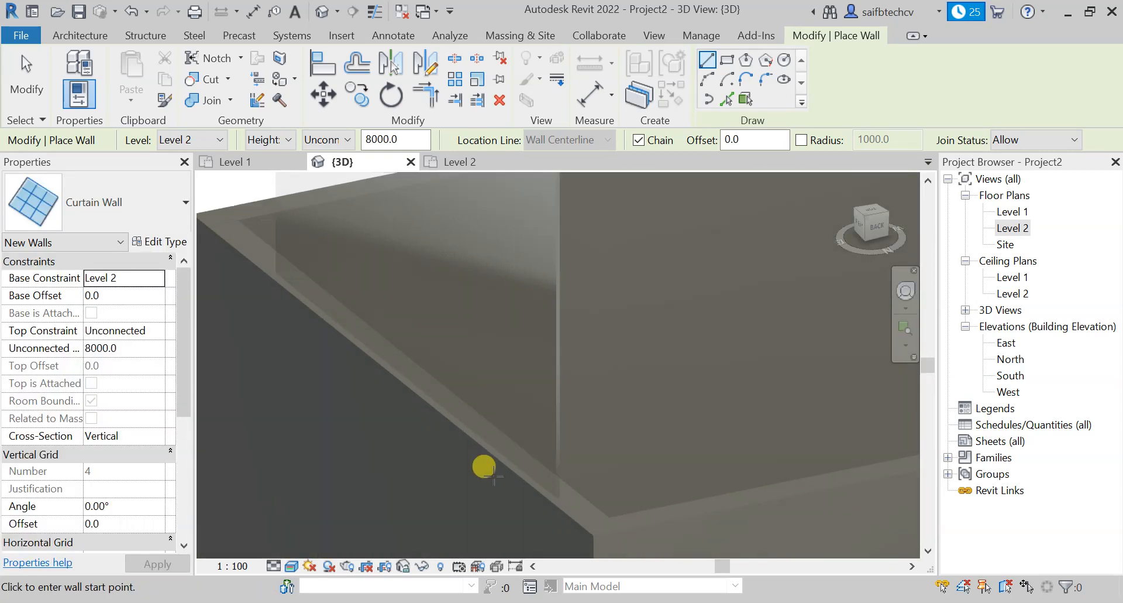
scroll(481, 461, down, 3)
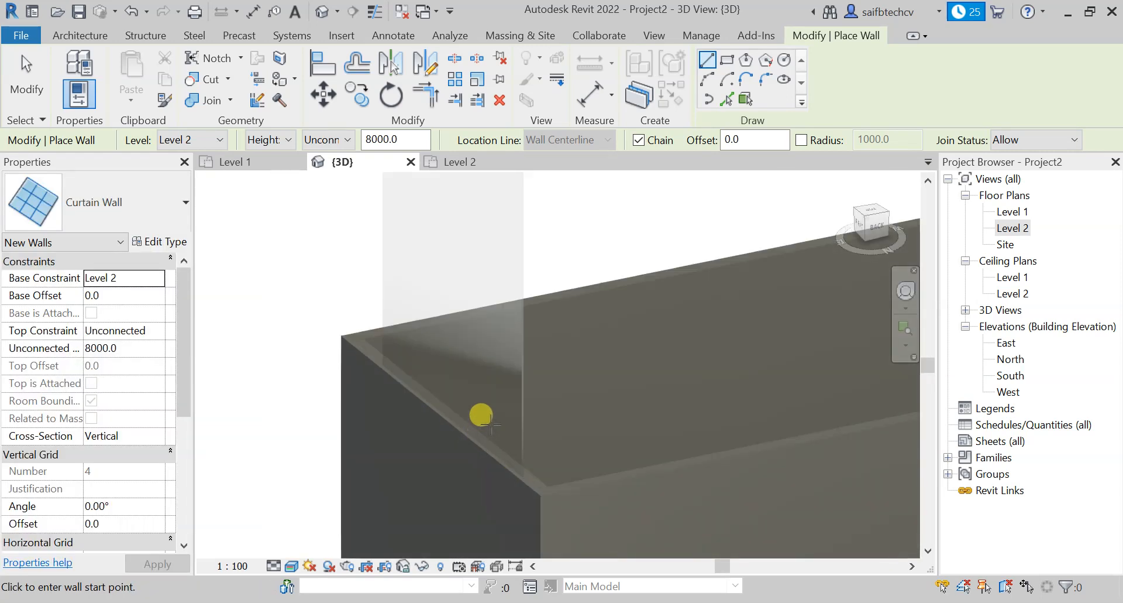
click(447, 166)
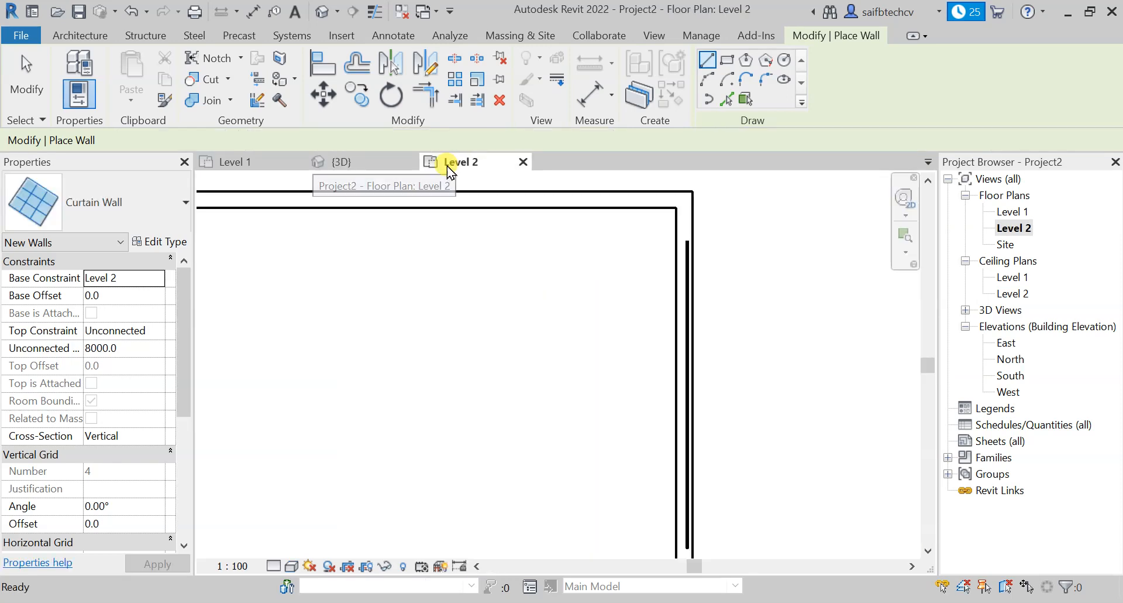
scroll(532, 412, down, 2)
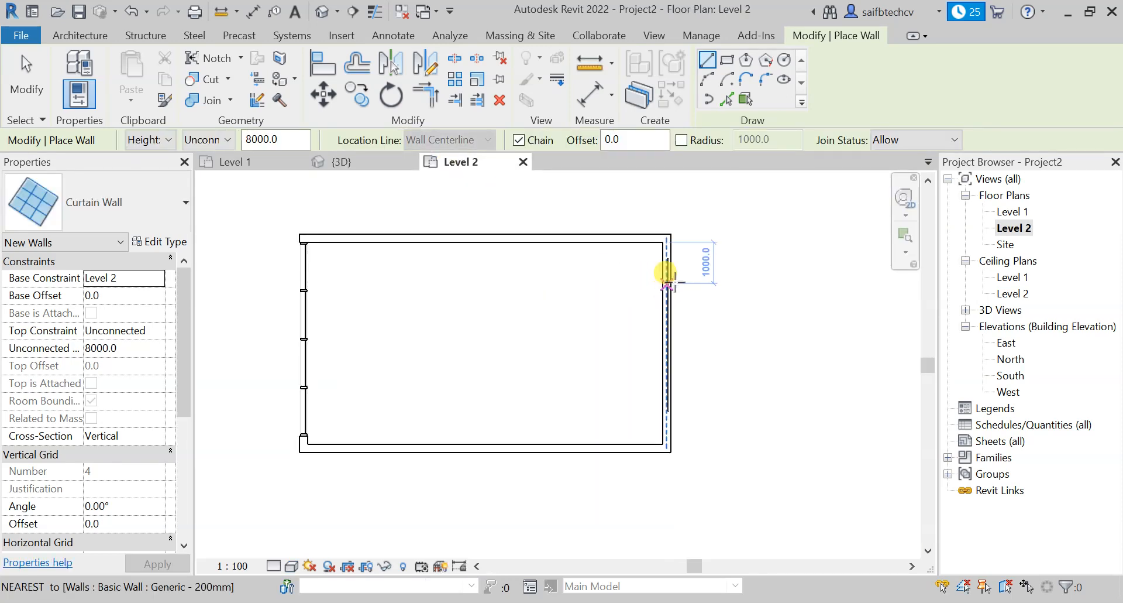
click(259, 165)
click(463, 165)
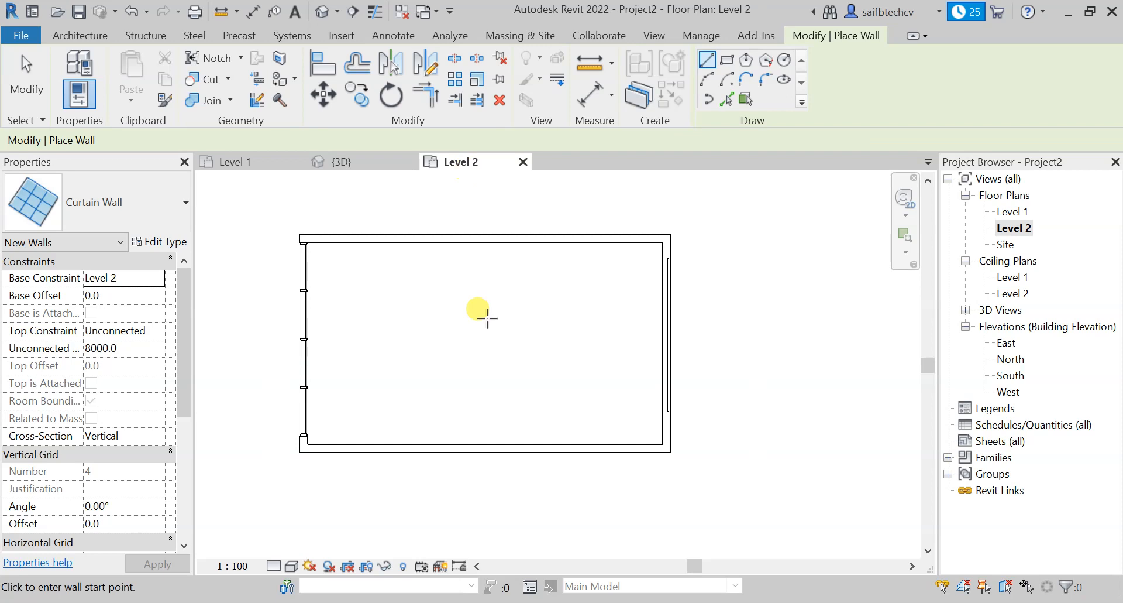
- Try to cut the east wall with the curtain wall in the Level 2 plan and check it in 3D
scroll(760, 287, up, 3)
scroll(626, 317, up, 1)
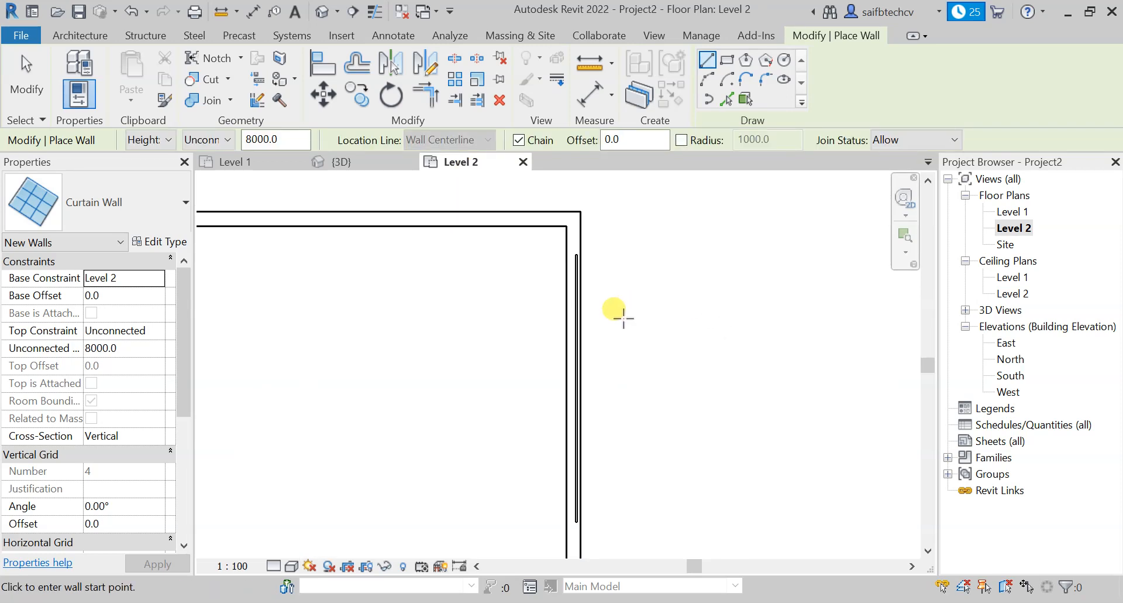
click(210, 80)
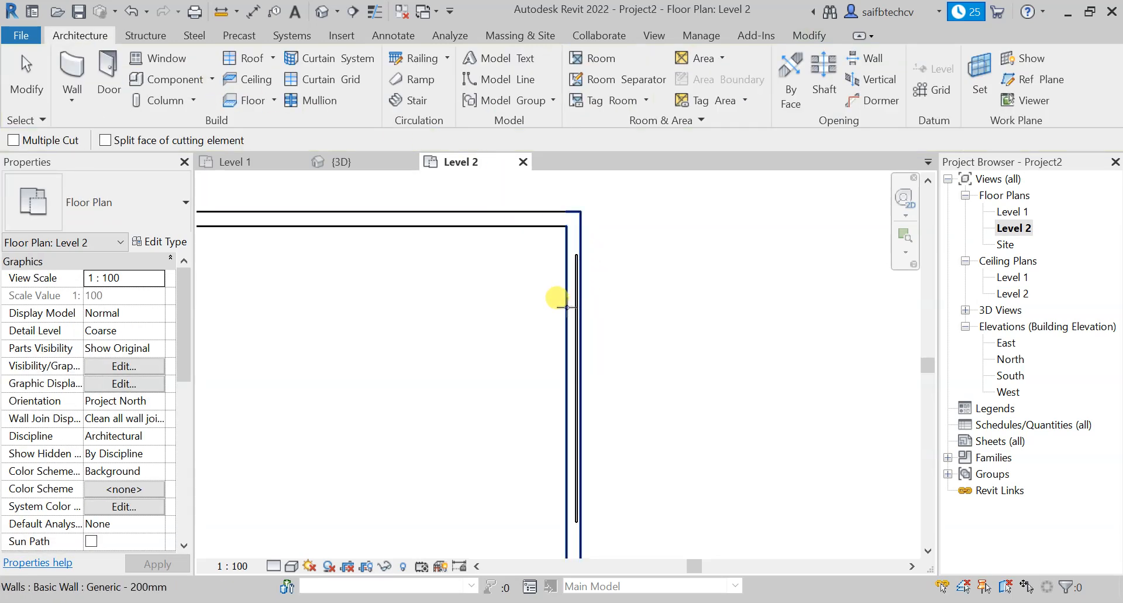
click(567, 306)
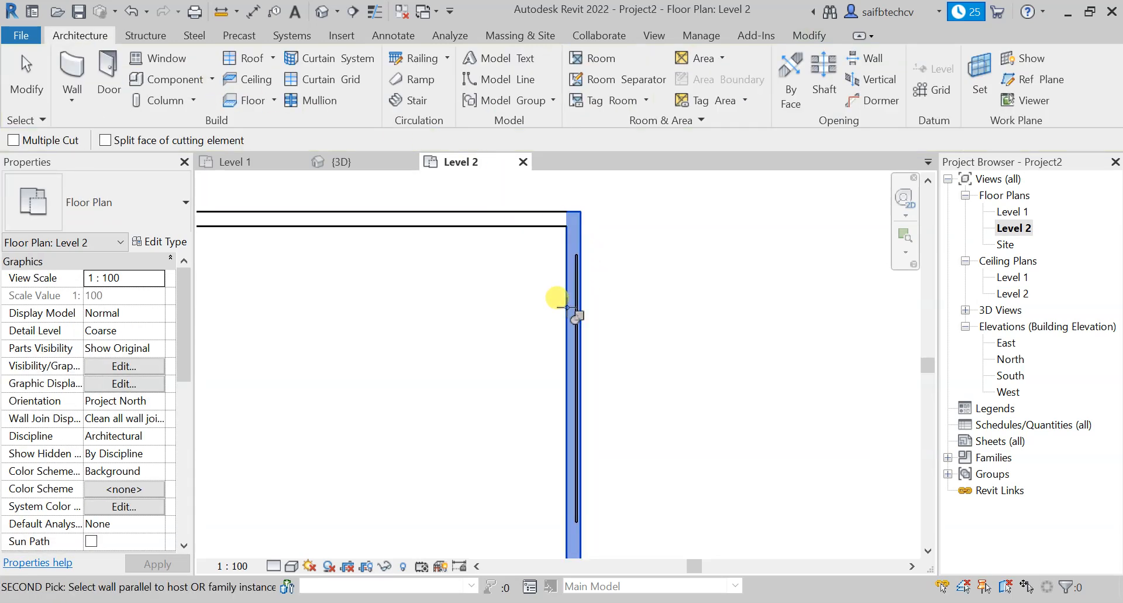
scroll(576, 288, up, 4)
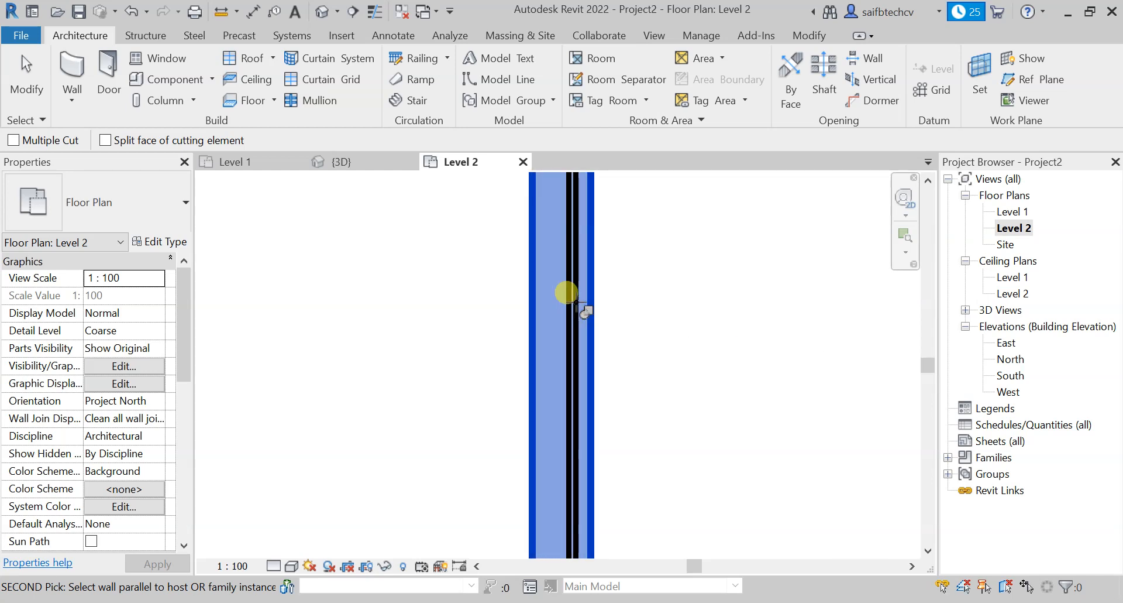
click(575, 302)
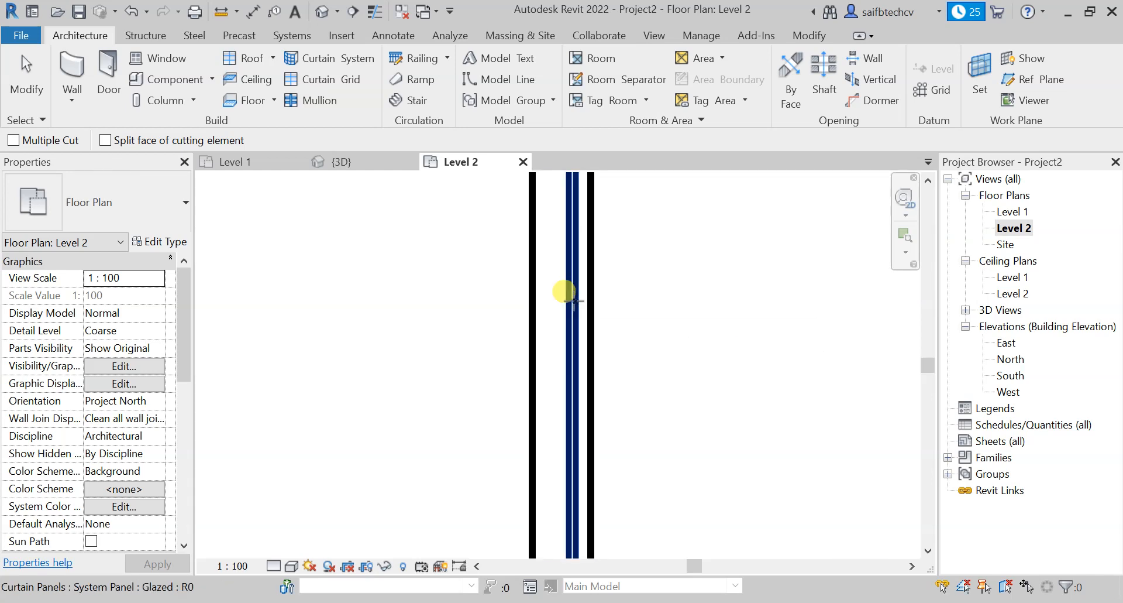
scroll(749, 324, down, 3)
scroll(820, 296, down, 2)
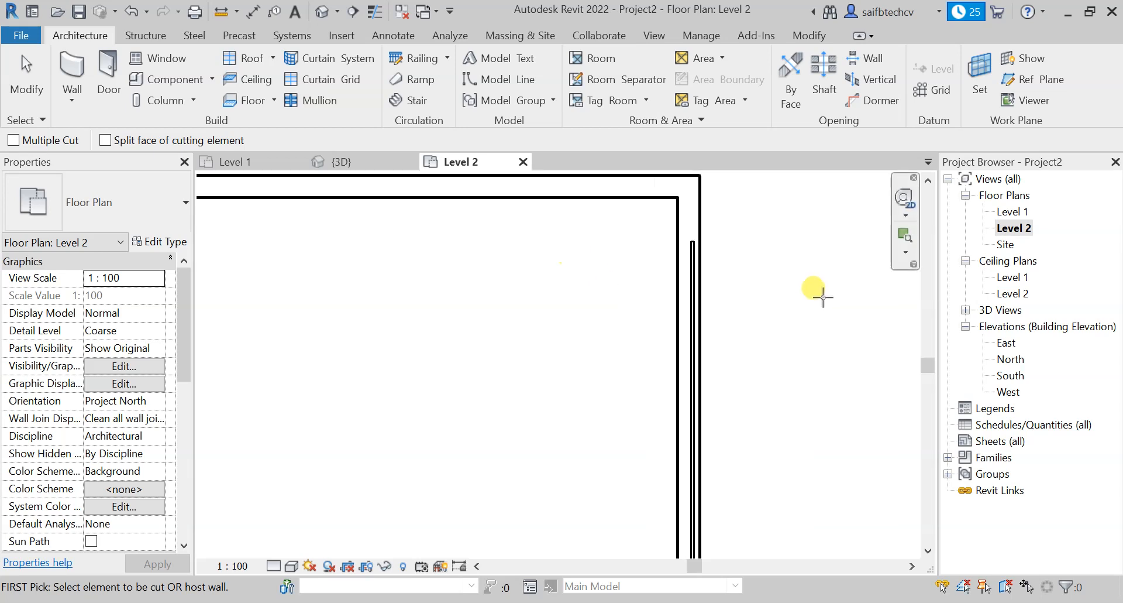
click(360, 170)
scroll(527, 300, down, 2)
scroll(585, 363, up, 1)
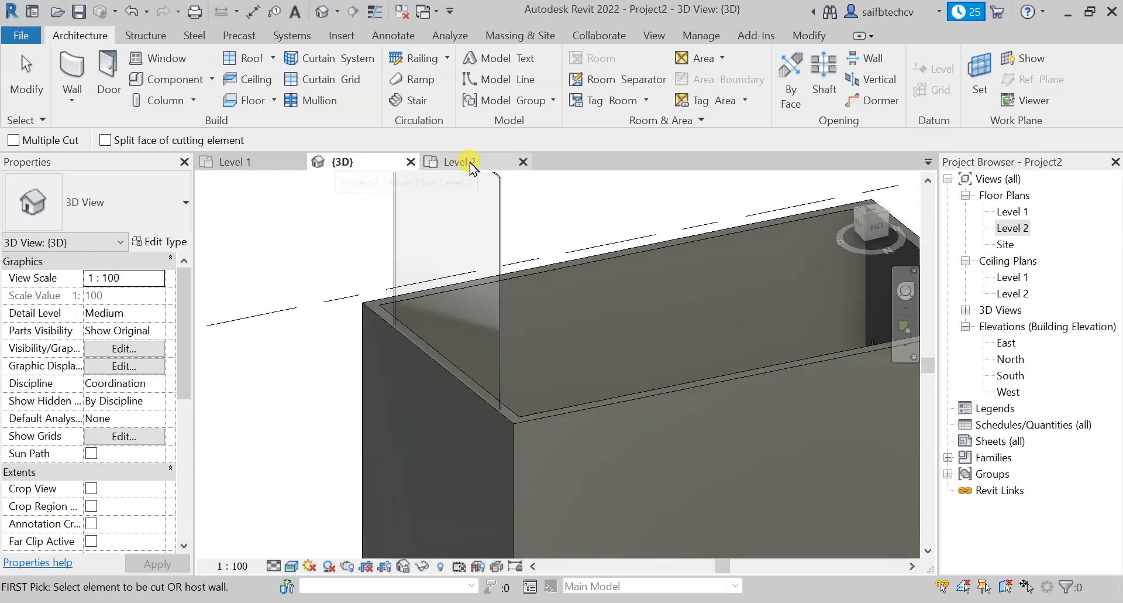
- Return to the Level 2 plan and retry the cut between the east wall and the curtain wall
click(465, 166)
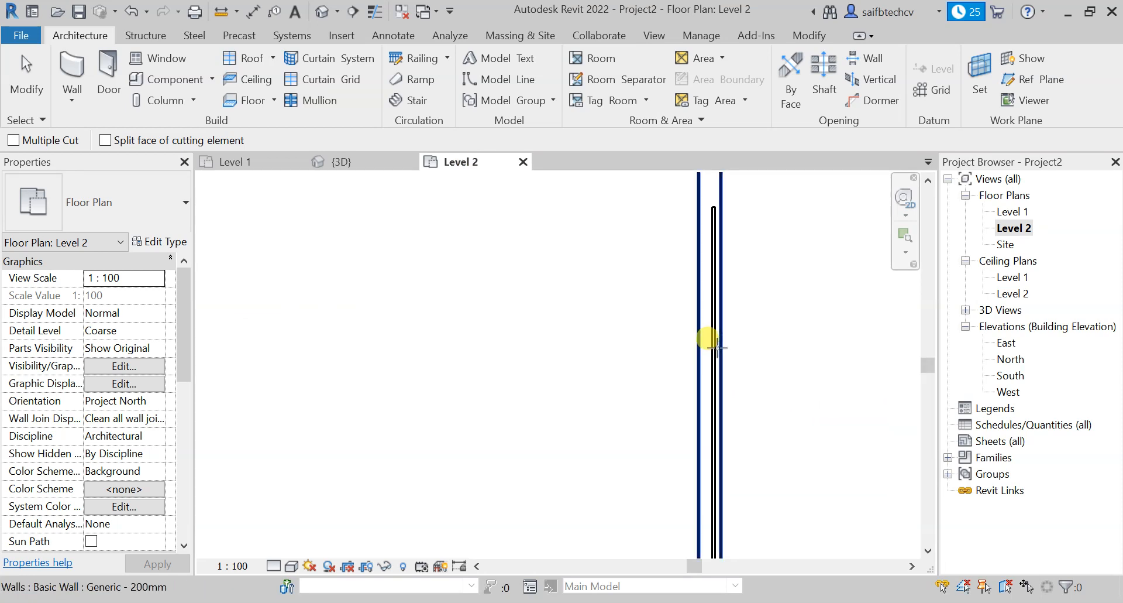
click(711, 346)
scroll(713, 348, down, 1)
scroll(711, 350, down, 2)
middle_drag(629, 373, 596, 371)
scroll(695, 361, up, 2)
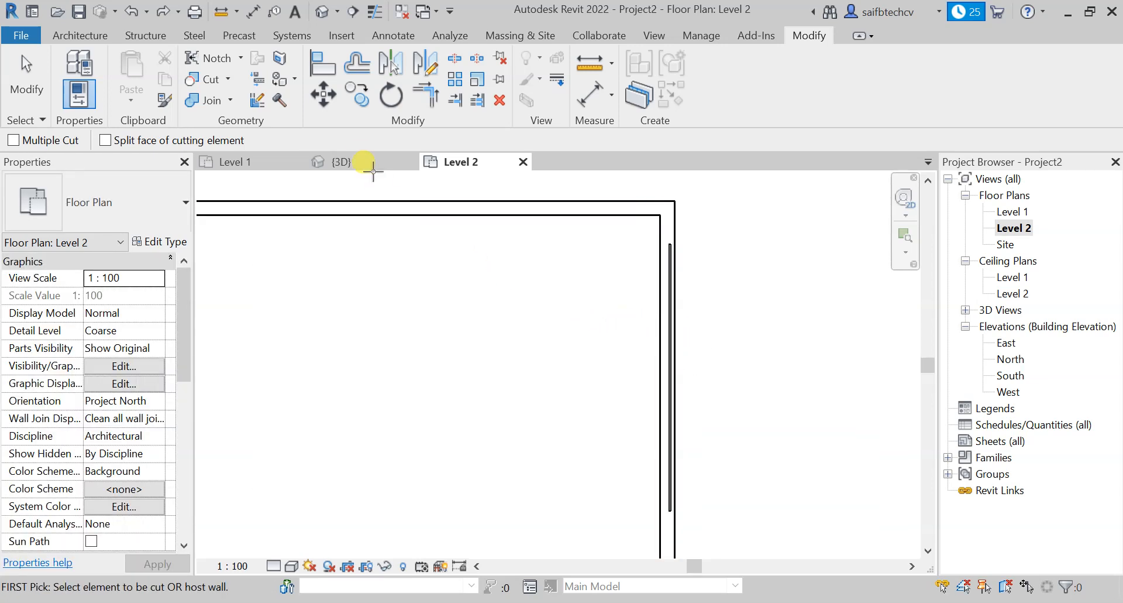
- Cut the east host wall with the curtain wall in the 3D view to embed it, and end the Cut command
click(358, 162)
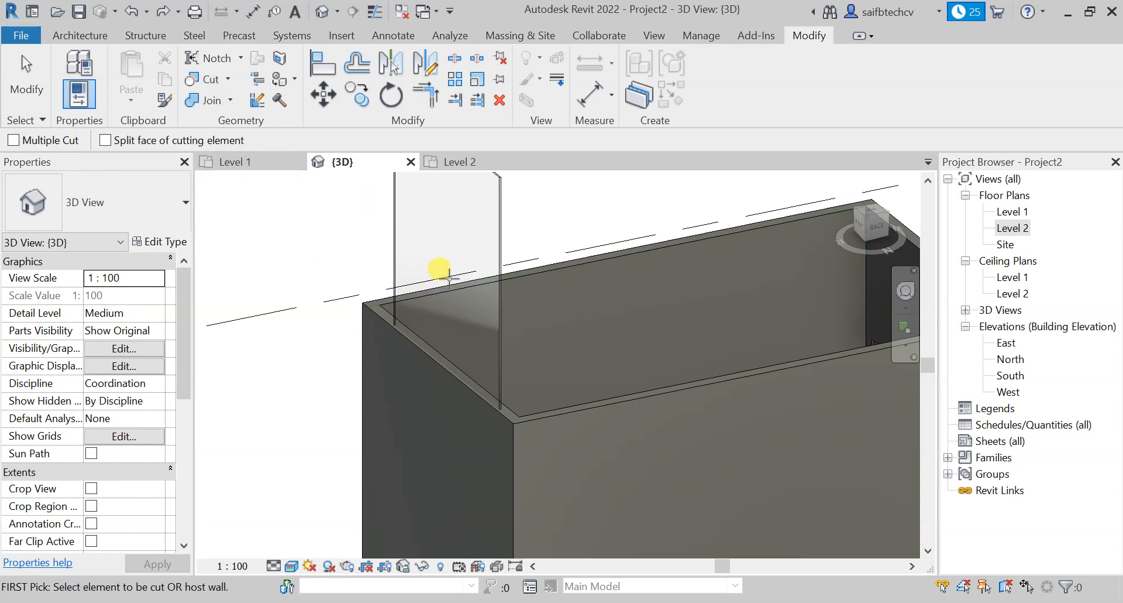
scroll(497, 402, up, 3)
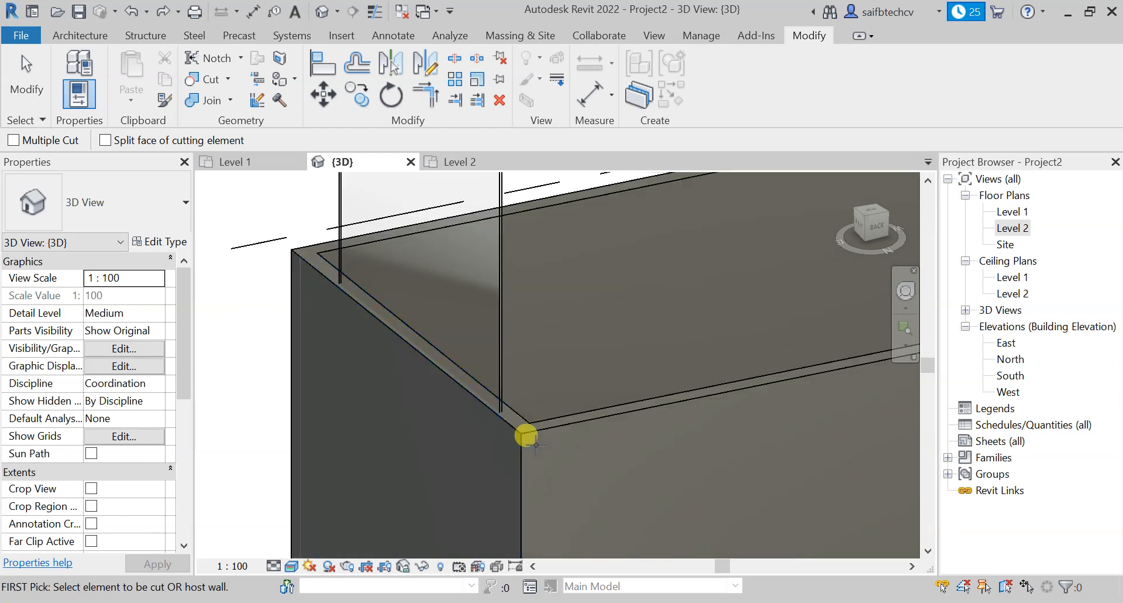
click(508, 417)
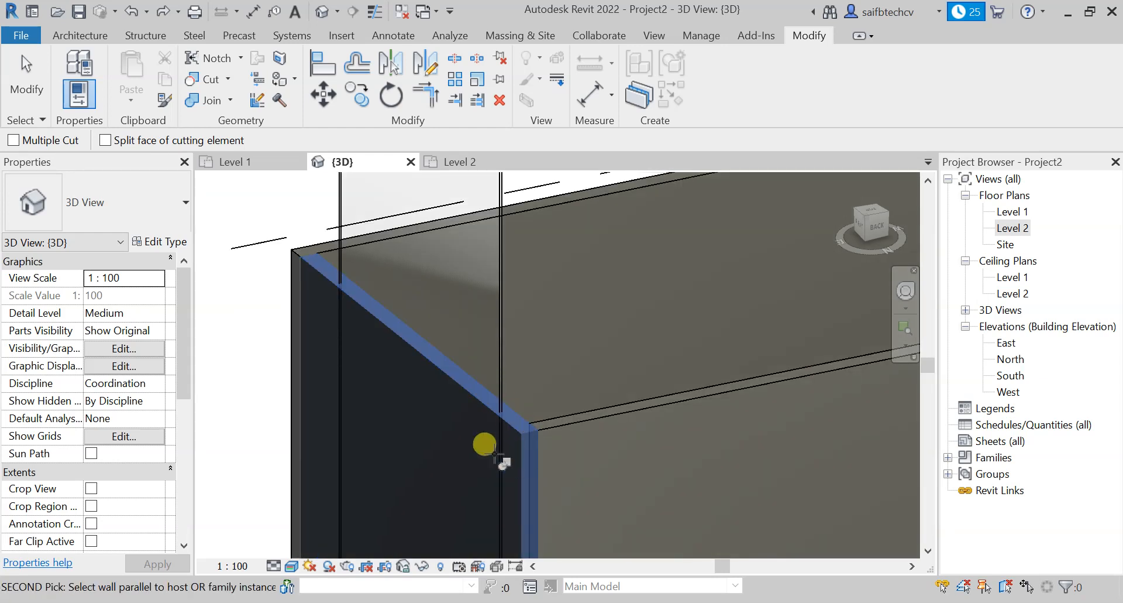
middle_drag(567, 250, 438, 455)
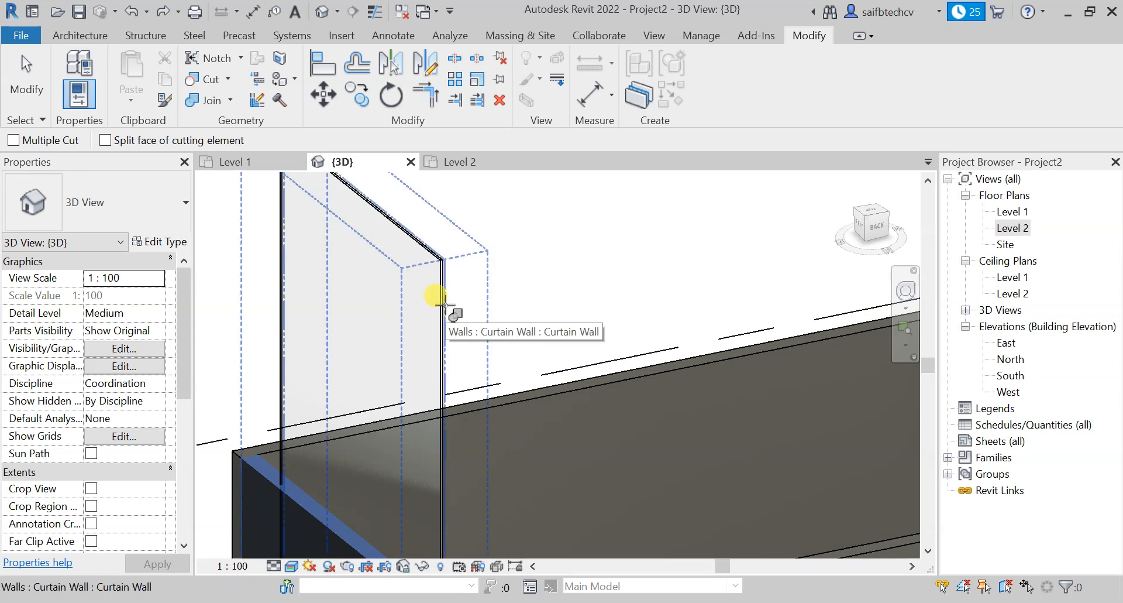
scroll(476, 301, down, 5)
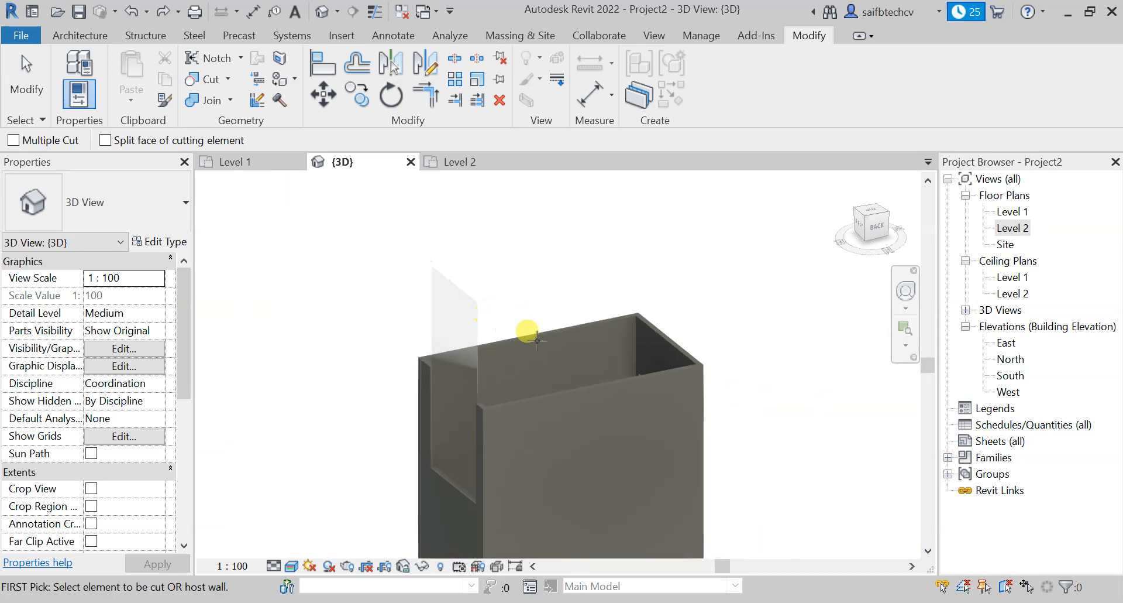
shift+middle_drag(534, 413, 572, 304)
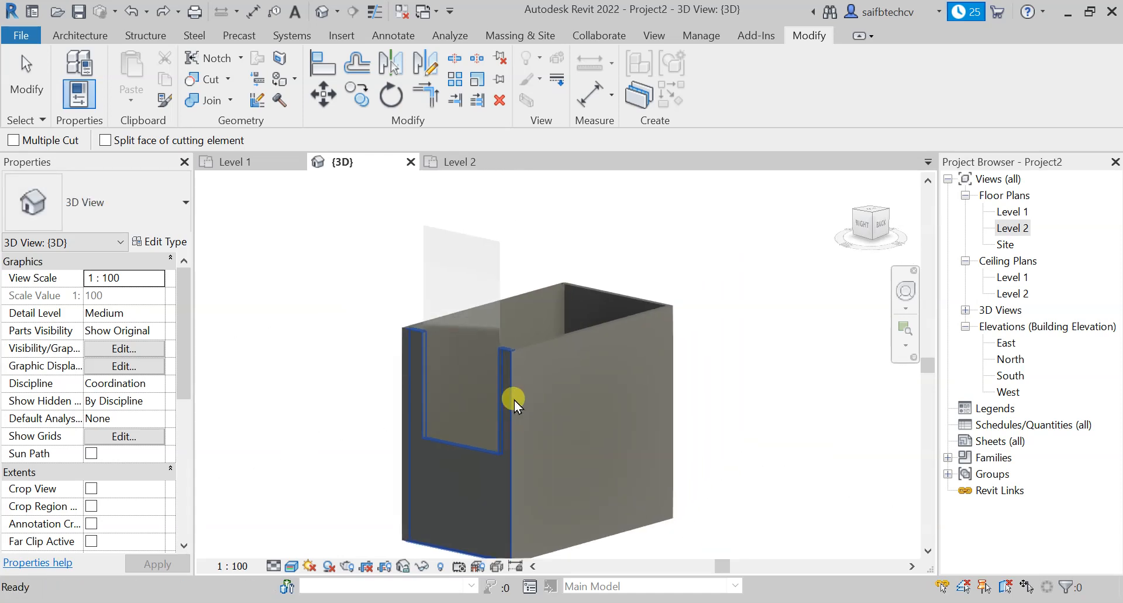
key(Escape)
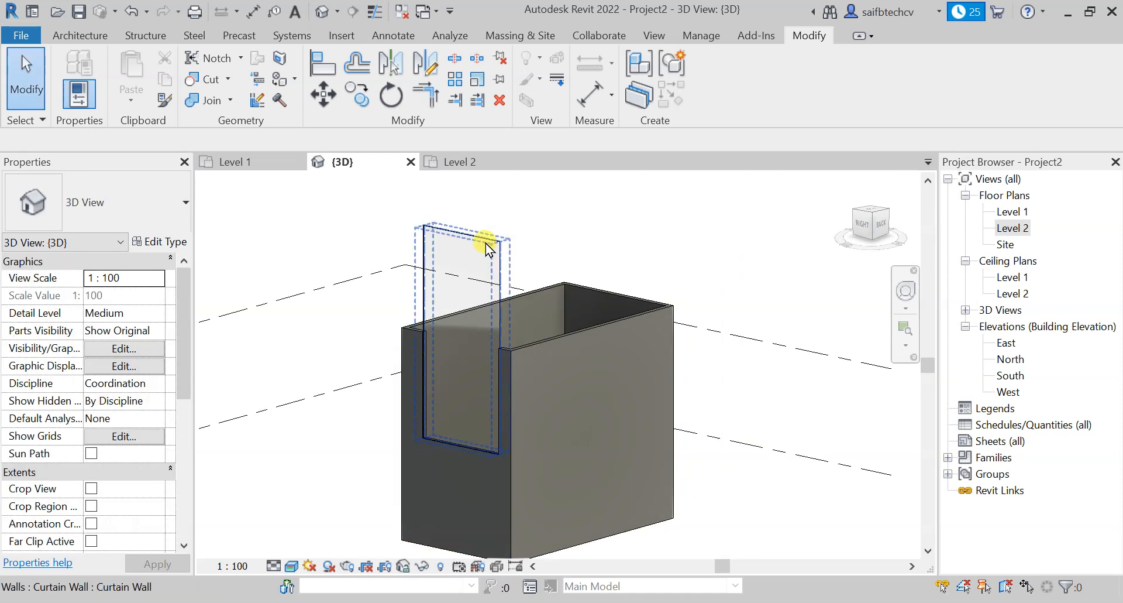
click(488, 249)
click(462, 454)
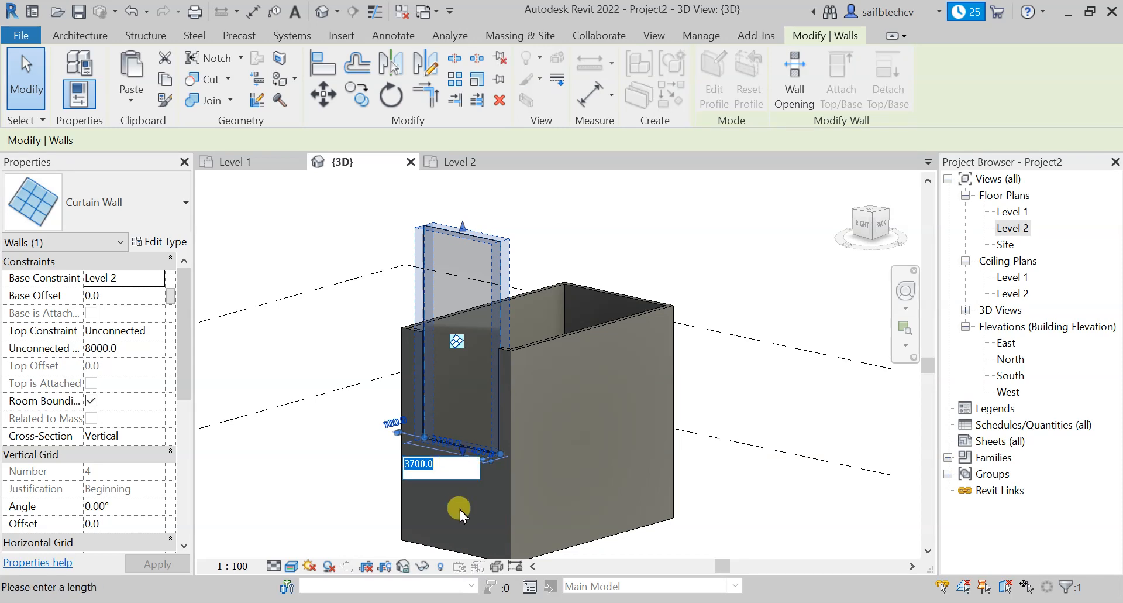
click(458, 494)
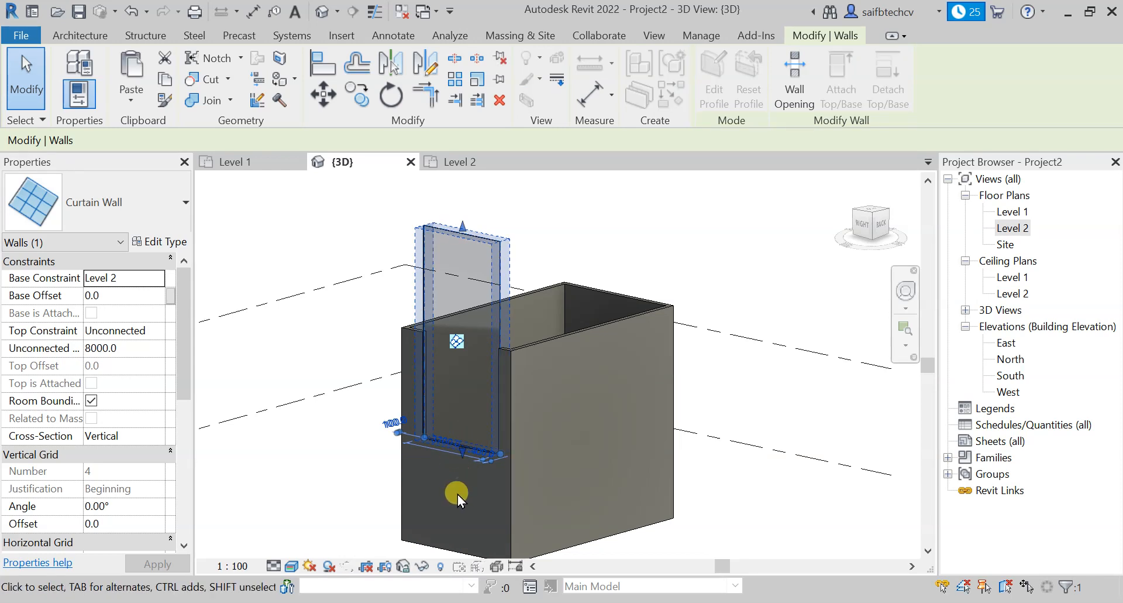
click(463, 452)
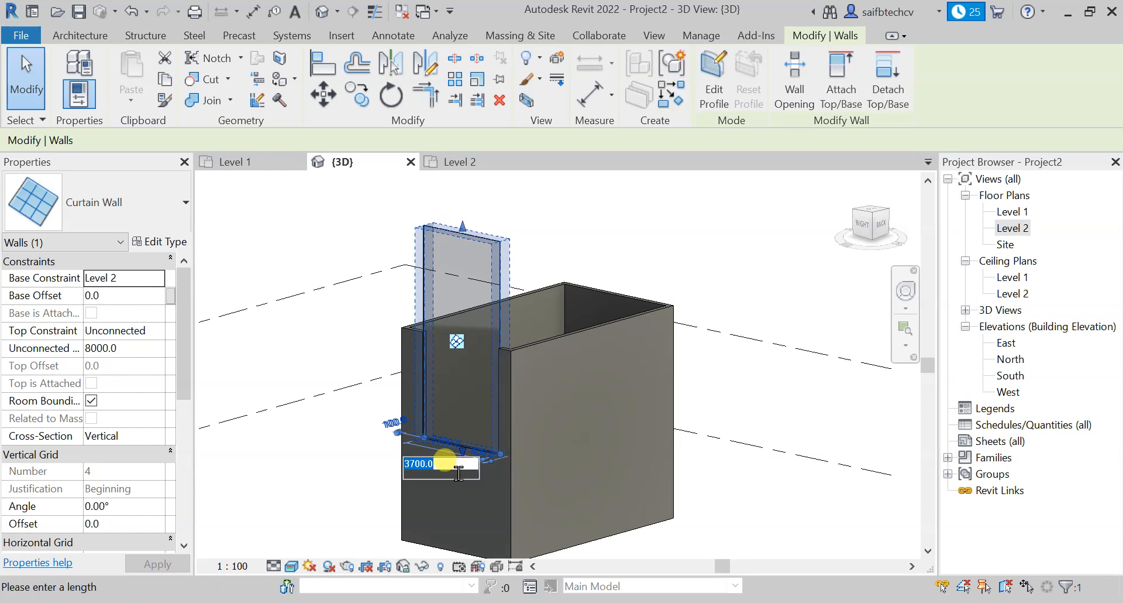
click(463, 228)
key(Escape)
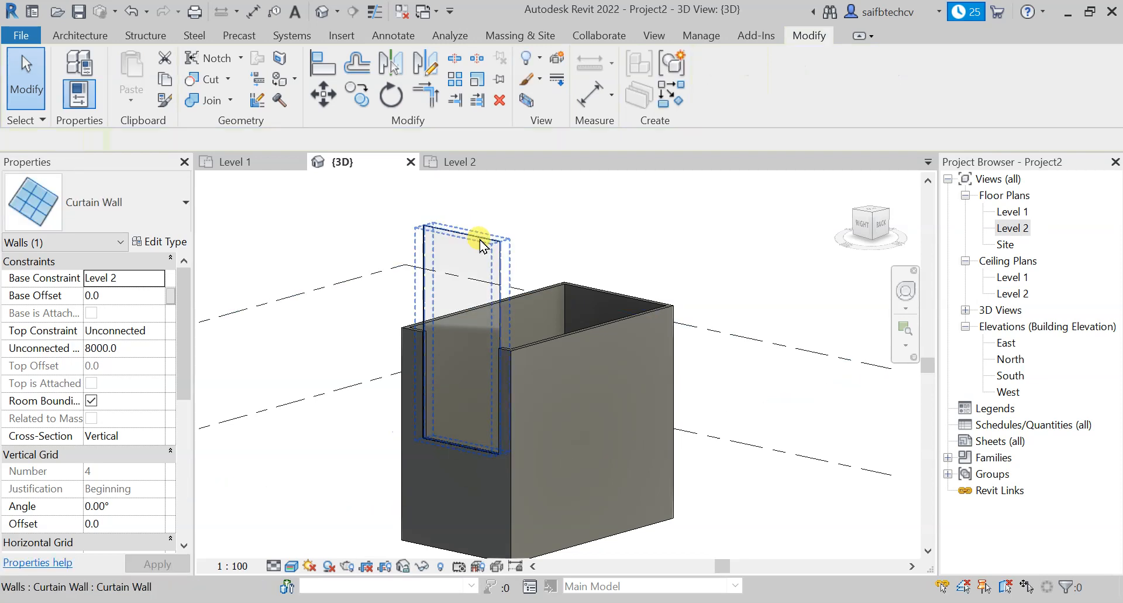
- Lower the top of the east curtain wall until its unconnected height is about 5412 mm
click(465, 239)
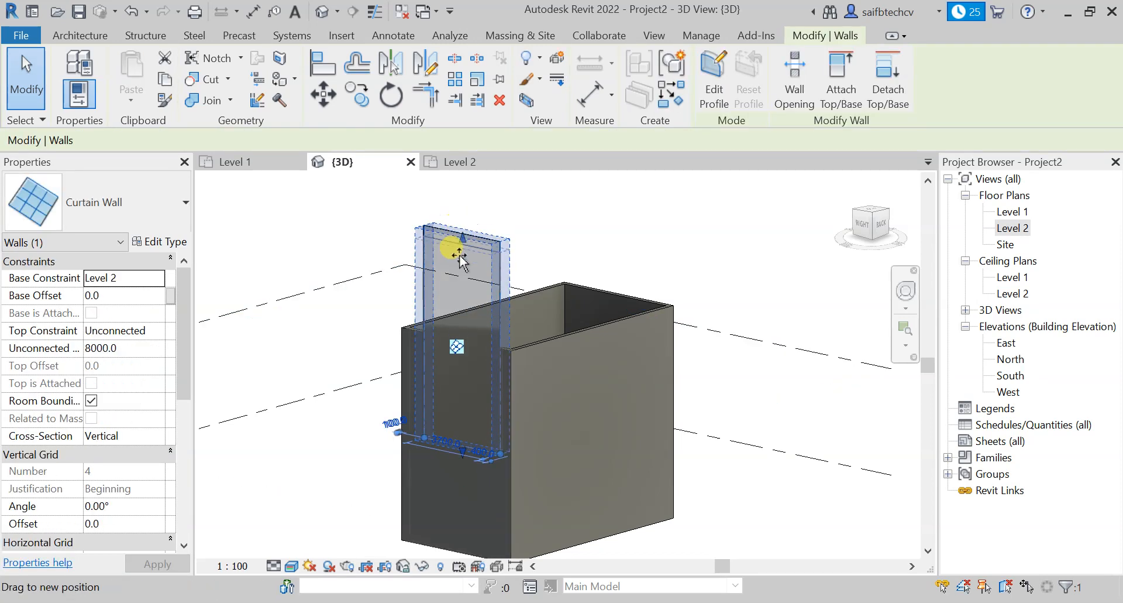
drag(451, 302, 462, 362)
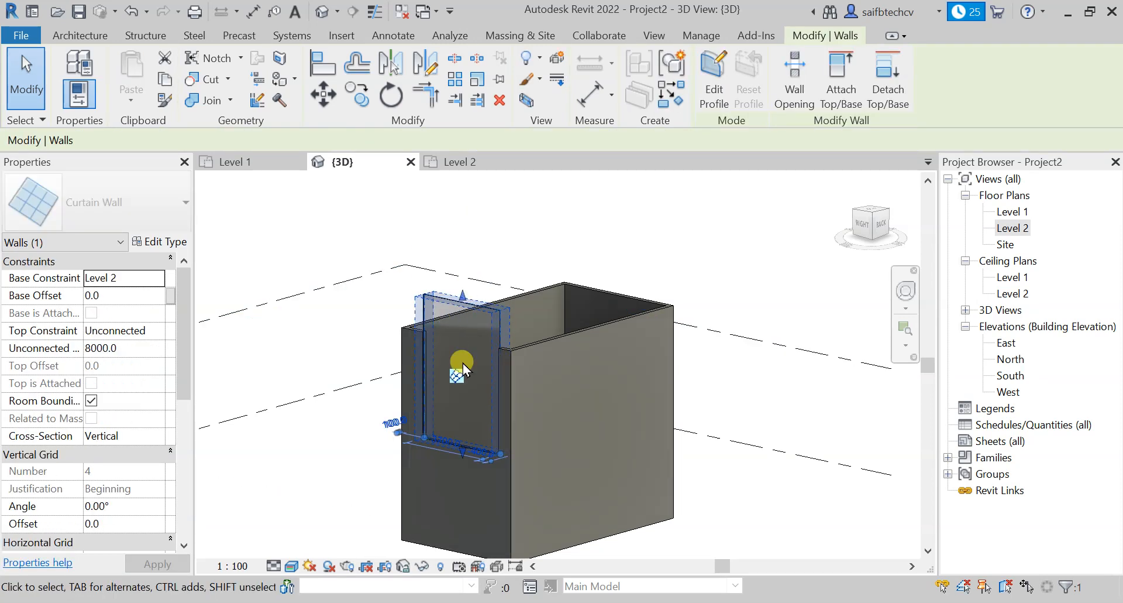
click(463, 450)
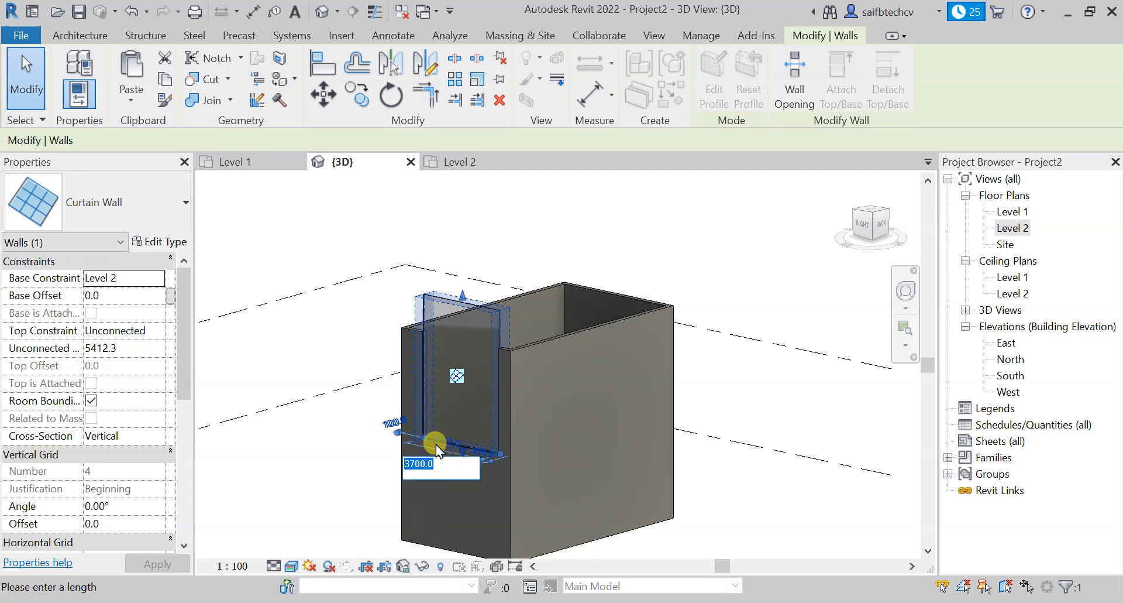
click(471, 498)
- Stretch the curtain wall's bottom edge down to the foot of the east host wall, giving a base offset of -4000 mm
scroll(477, 458, up, 5)
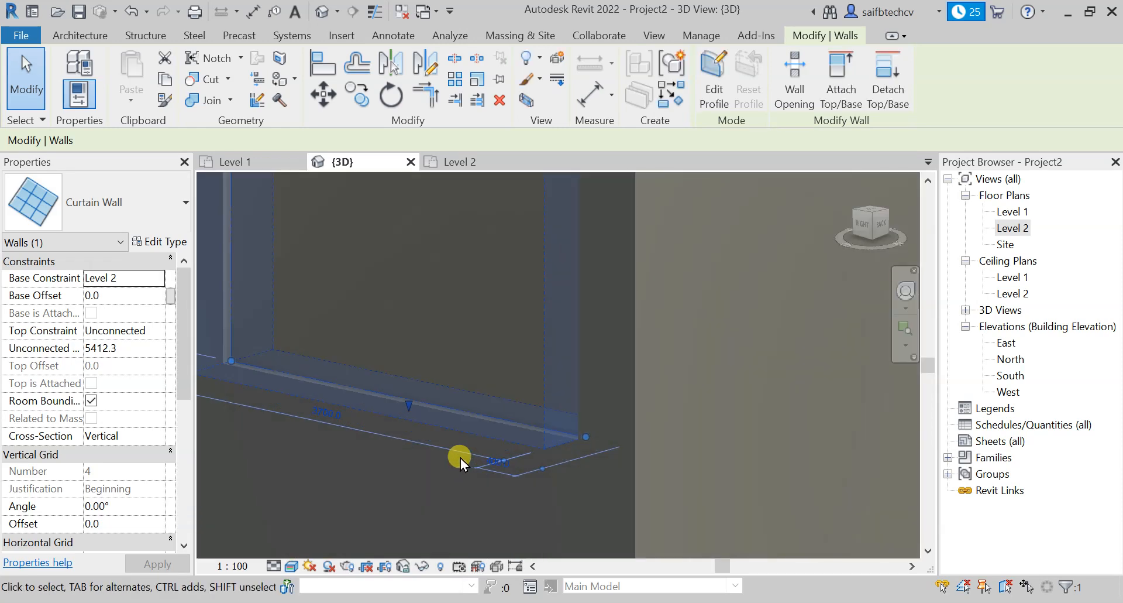
drag(409, 402, 405, 513)
scroll(405, 513, down, 3)
middle_drag(444, 451, 501, 281)
scroll(510, 318, down, 3)
middle_drag(523, 418, 534, 477)
key(Escape)
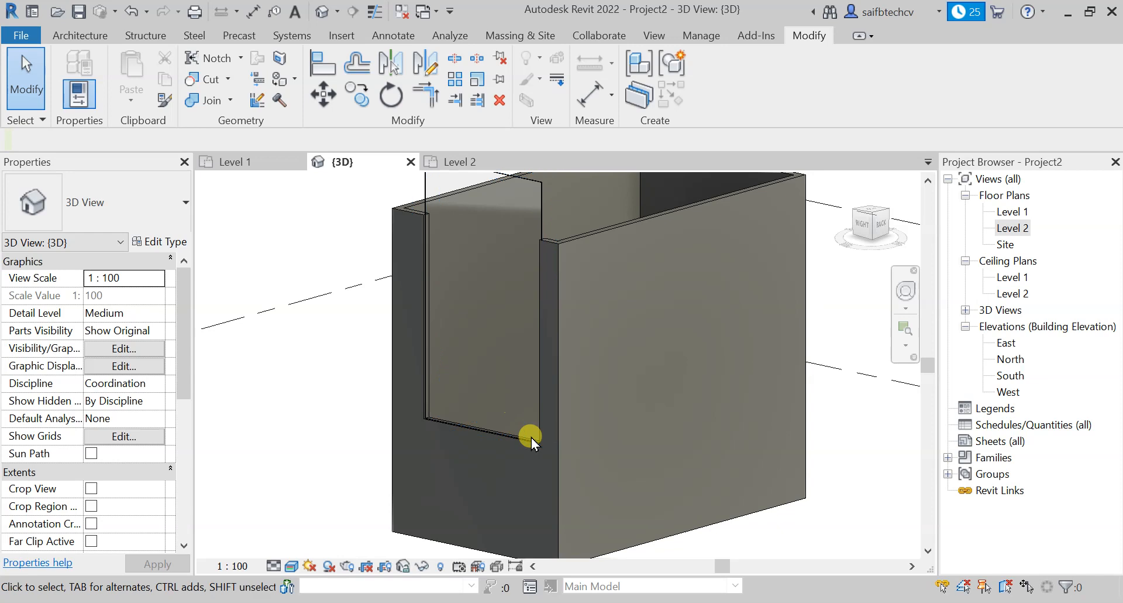
click(488, 433)
drag(484, 435, 459, 547)
middle_drag(582, 379, 589, 371)
scroll(589, 371, down, 1)
shift+middle_drag(663, 446, 735, 435)
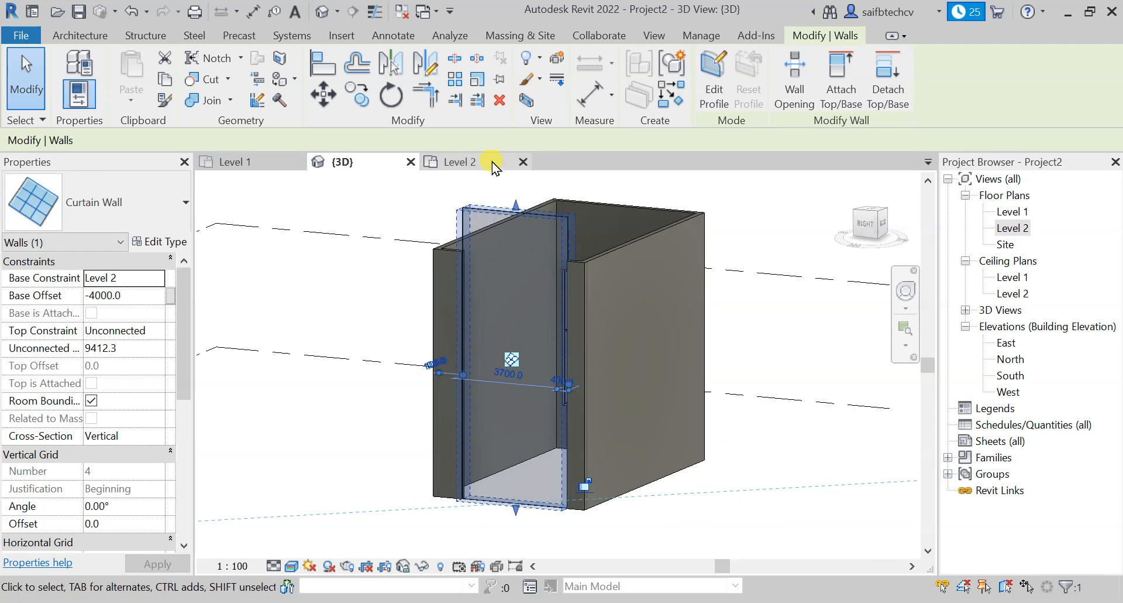
- Lower the curtain wall's top edge well below the top of the east host wall and deselect it
drag(514, 210, 508, 262)
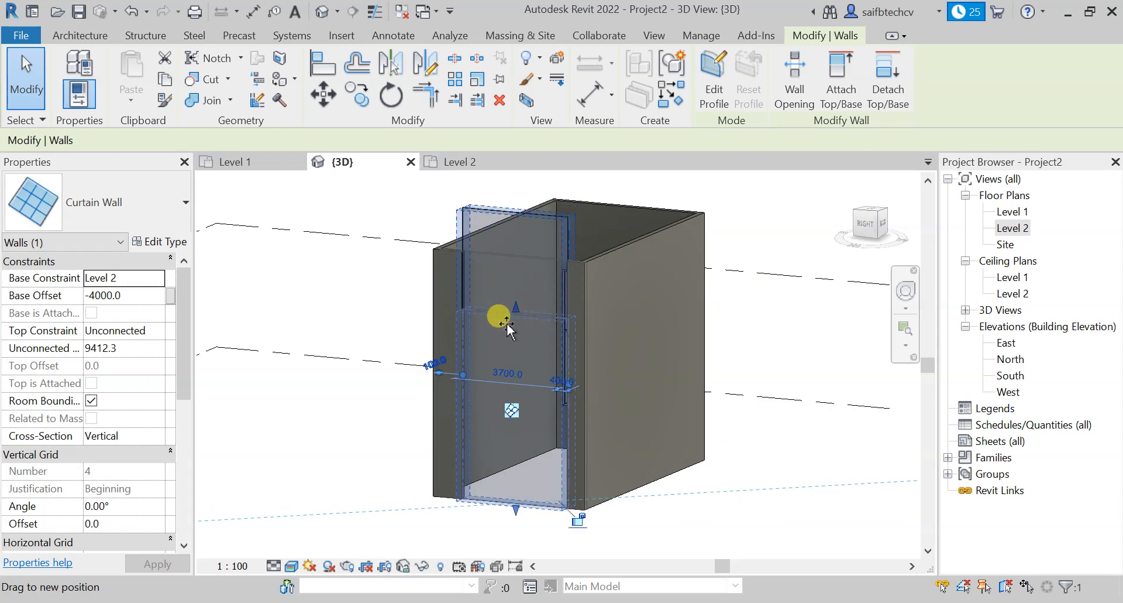
drag(507, 322, 508, 322)
click(753, 473)
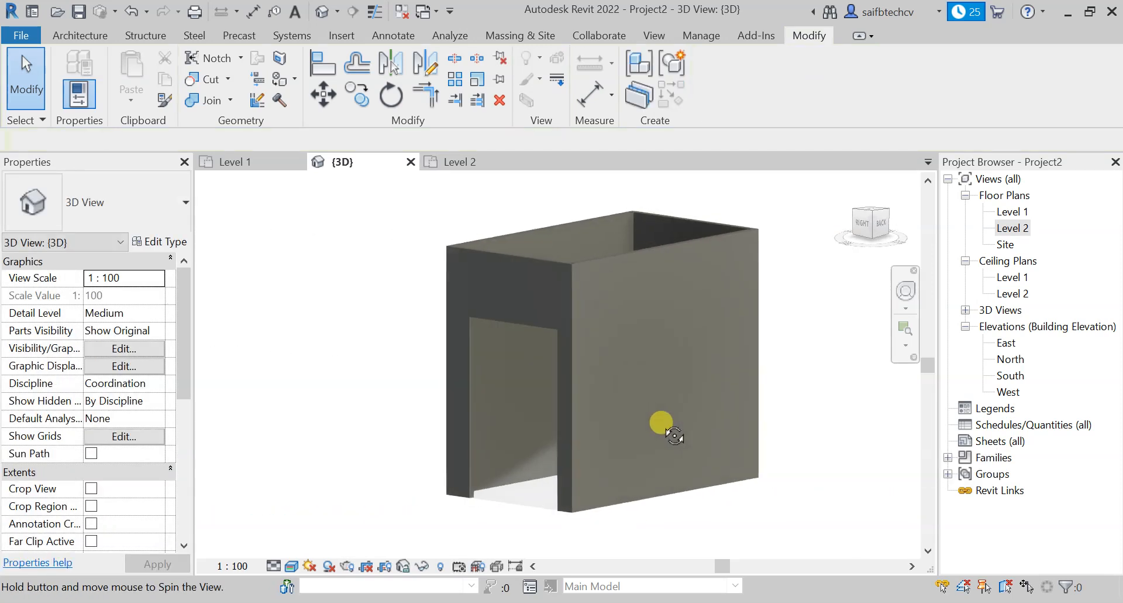